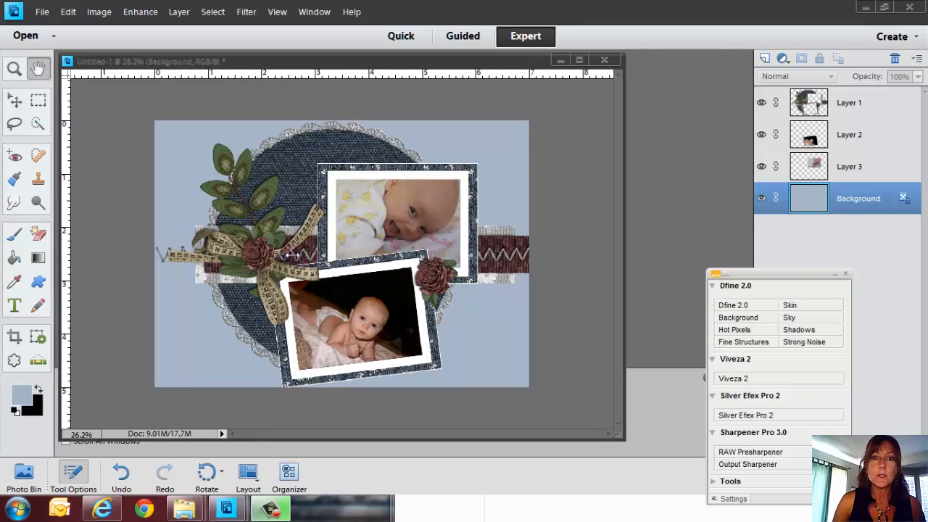
Step: Hide Layer 1, Layer 2 and Layer 3 of the sample card to examine its construction, and show them again
click(760, 104)
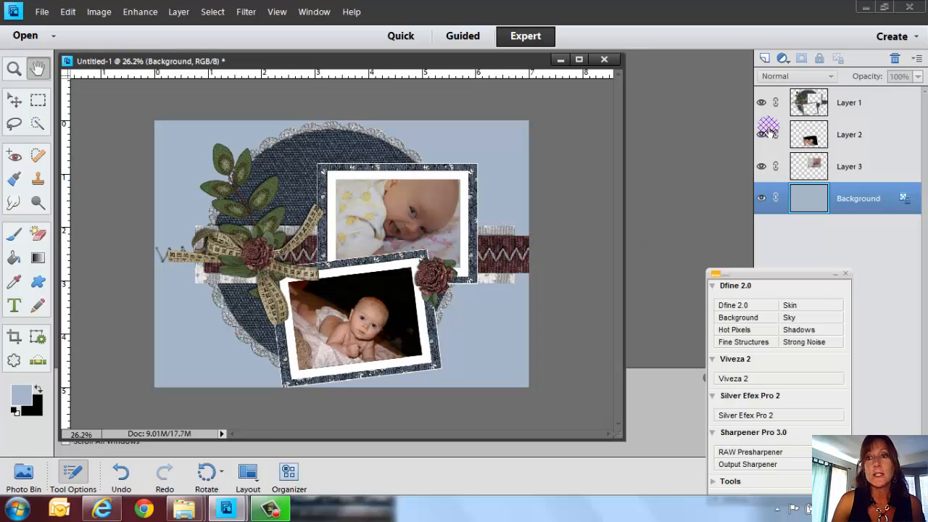
click(761, 102)
click(761, 135)
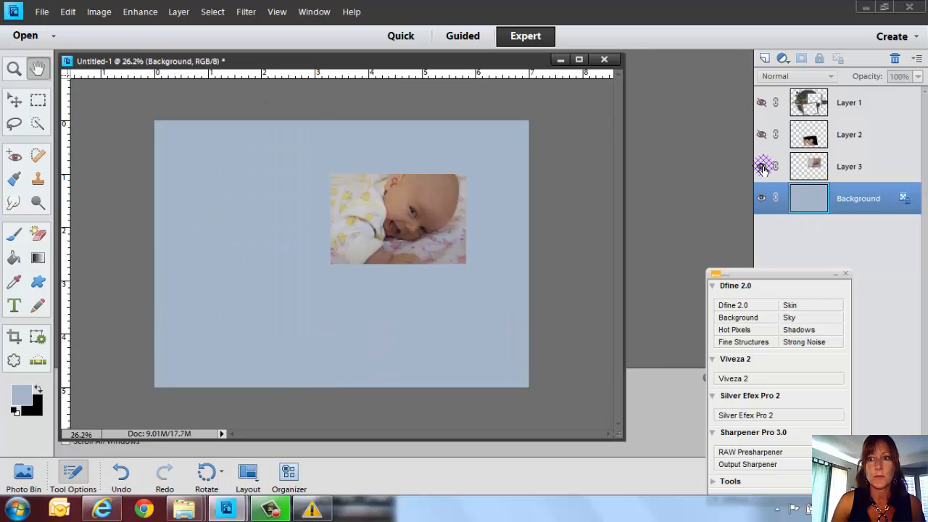
click(761, 167)
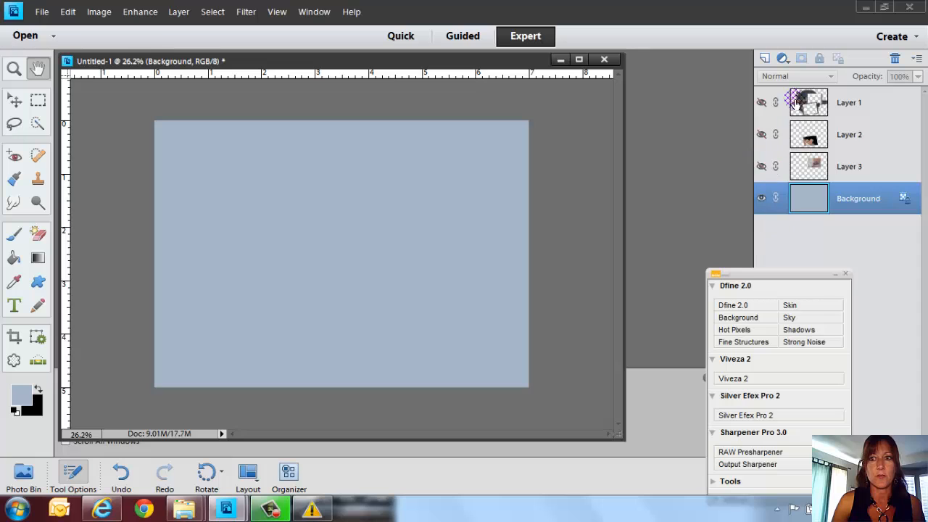
click(761, 166)
click(761, 135)
click(761, 103)
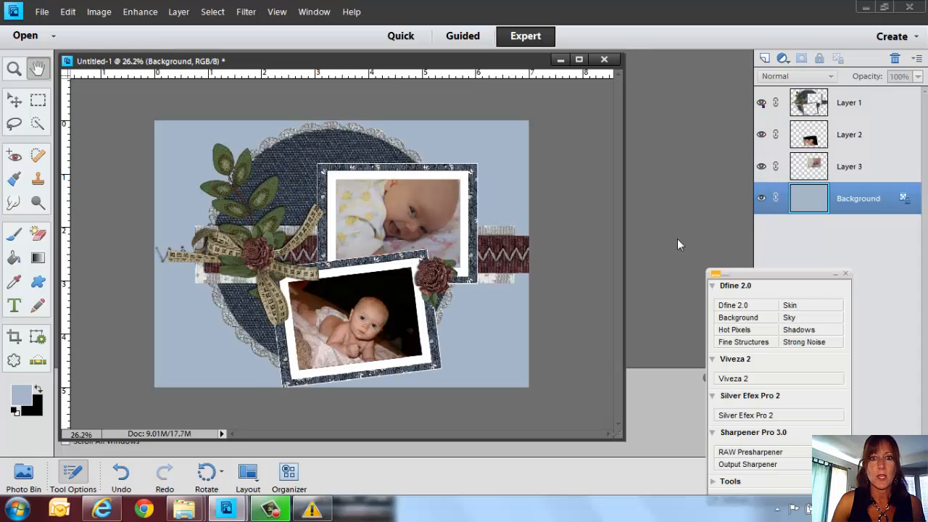
Step: Close the sample card without saving and create a blank white 7 x 5 inch document at 300 pixels per inch
click(604, 59)
click(464, 200)
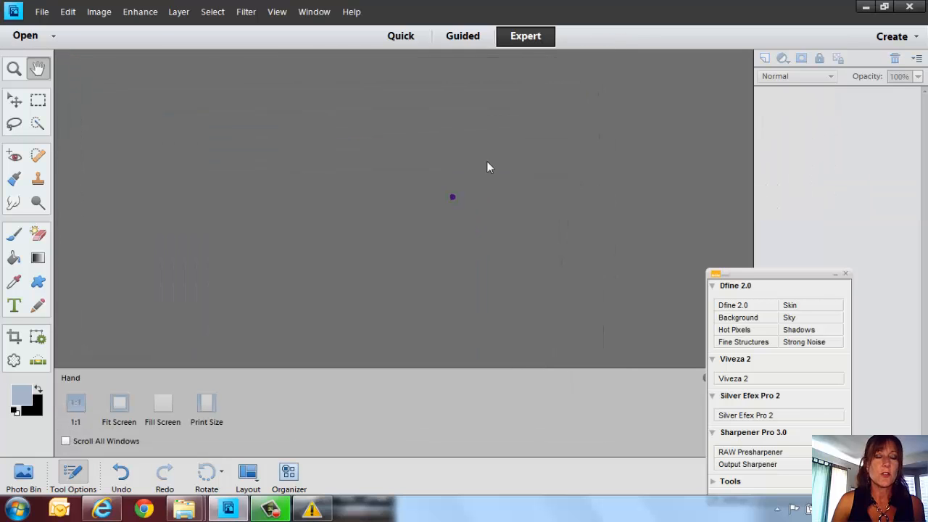
click(42, 13)
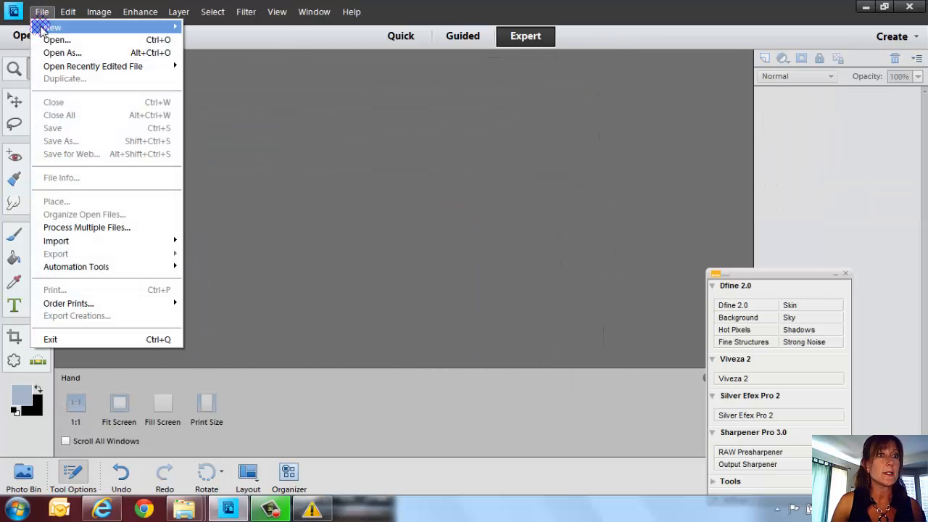
mouse_move(40, 29)
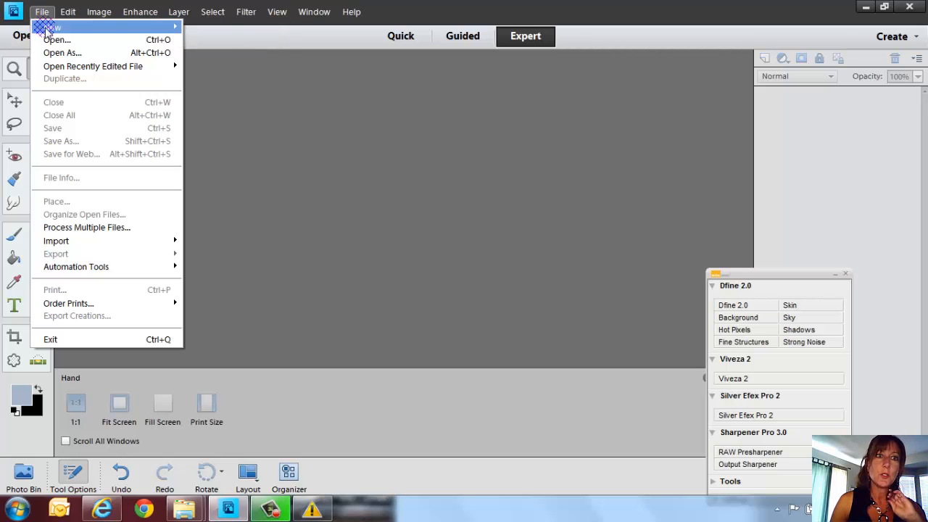
mouse_move(114, 27)
click(201, 27)
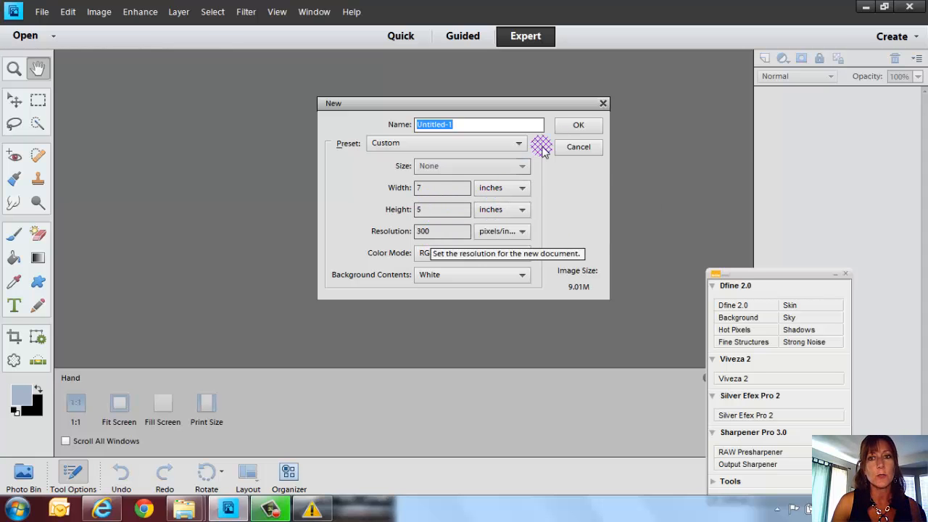
click(573, 126)
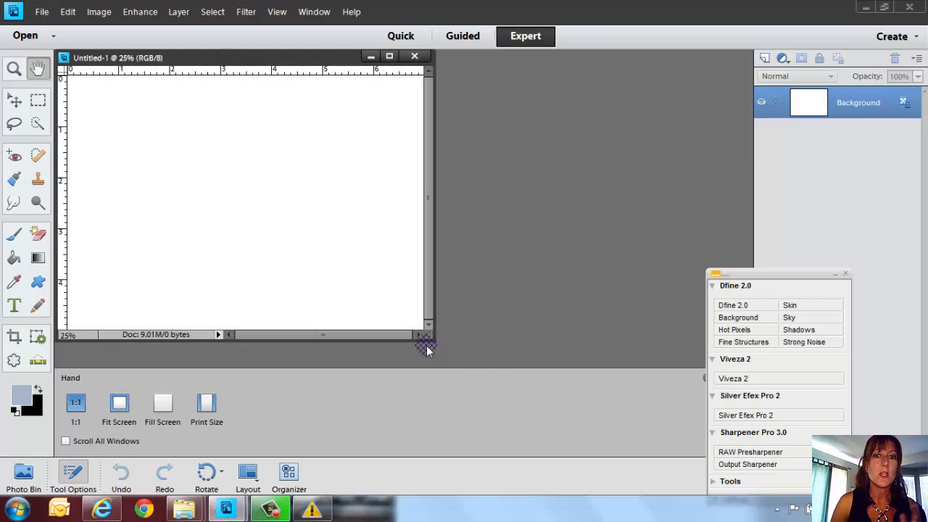
drag(427, 337, 555, 376)
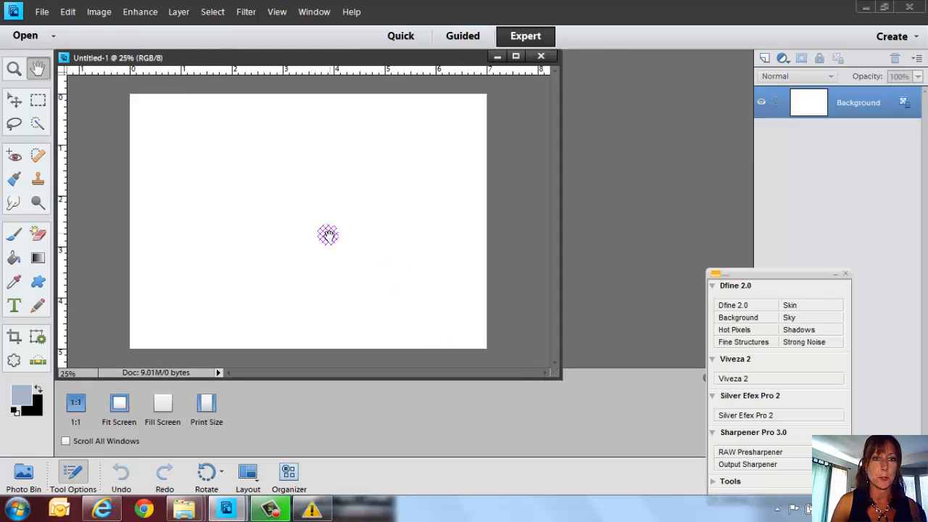
Step: Open sd_beeatrice_cluster_1.png from the SD_Beeatrice_Clusters folder
click(41, 10)
click(52, 41)
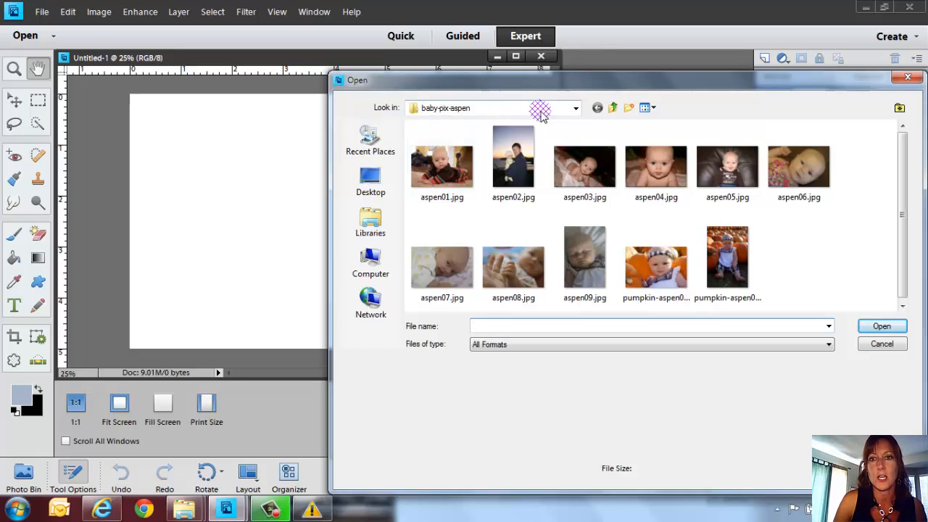
click(575, 108)
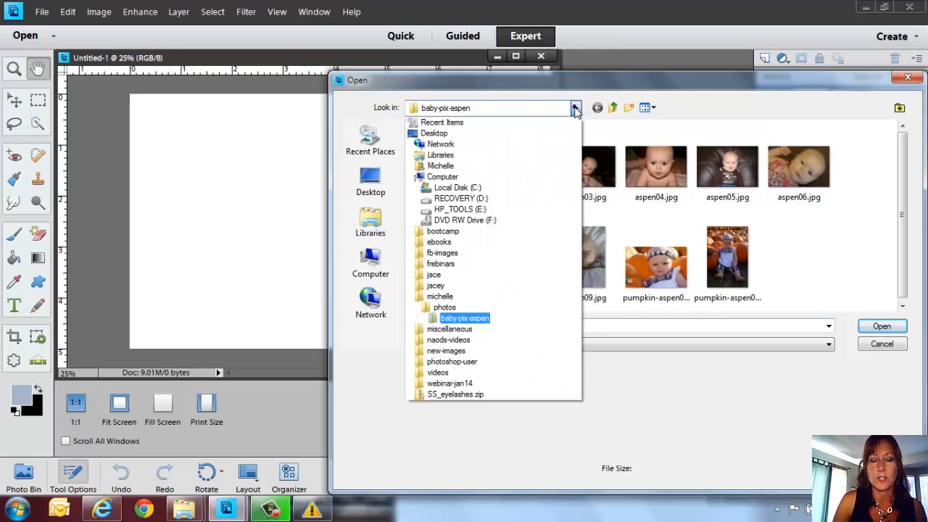
click(469, 297)
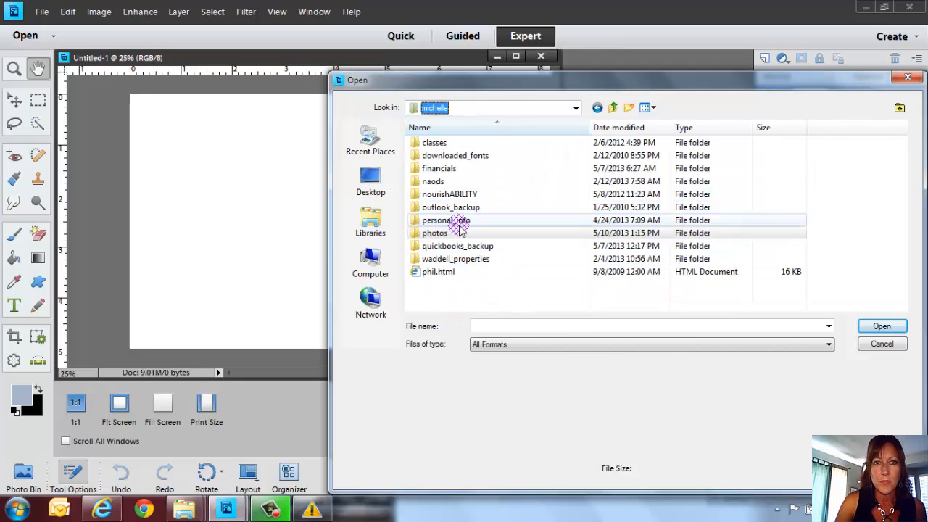
double_click(438, 181)
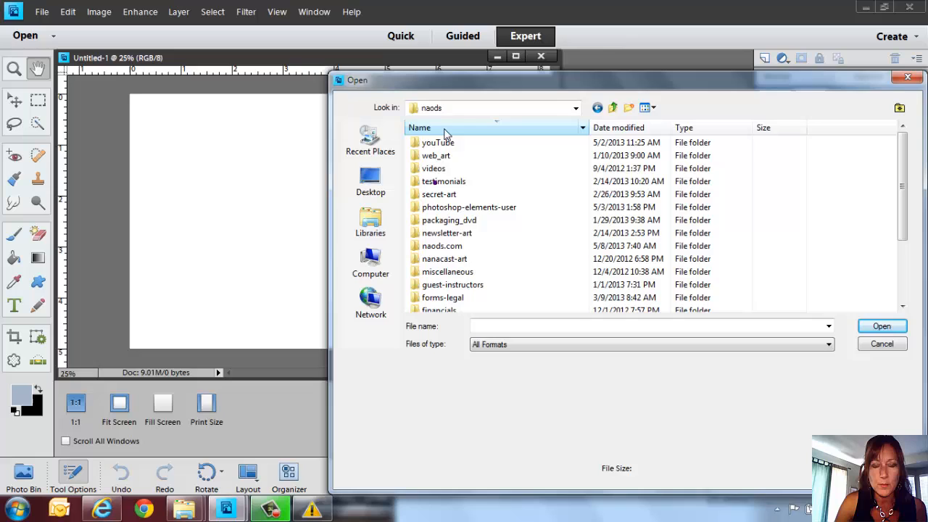
double_click(445, 246)
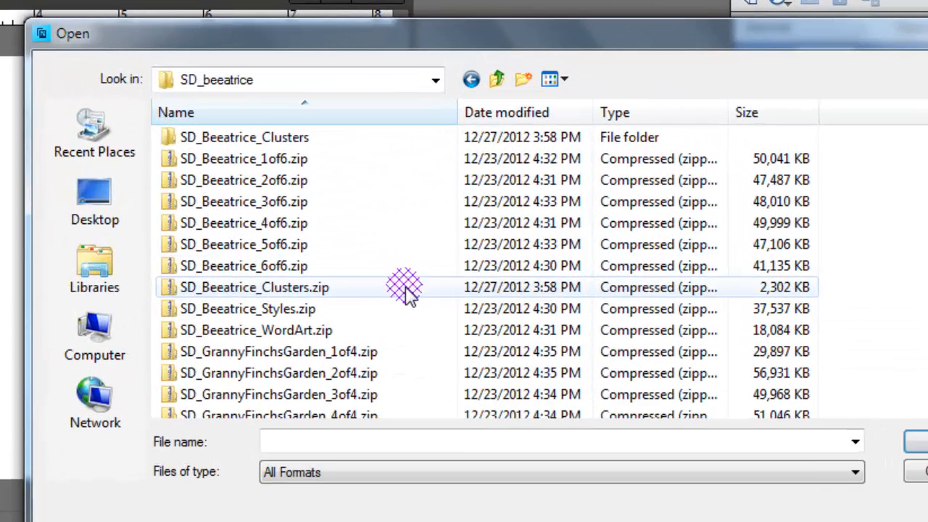
double_click(248, 135)
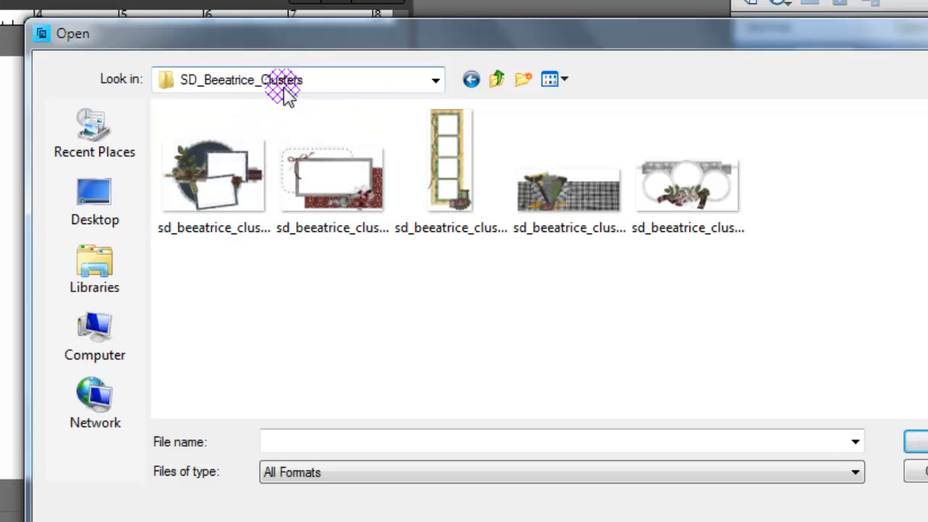
click(209, 183)
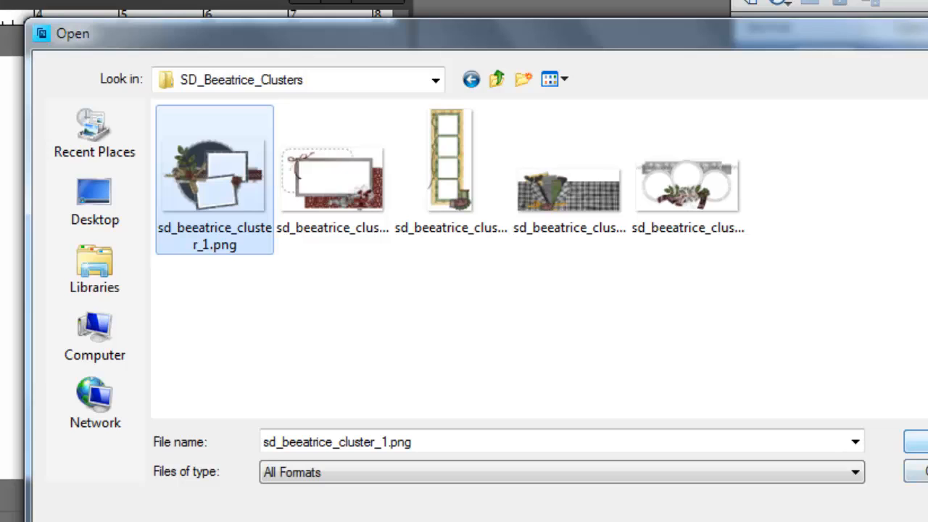
click(915, 441)
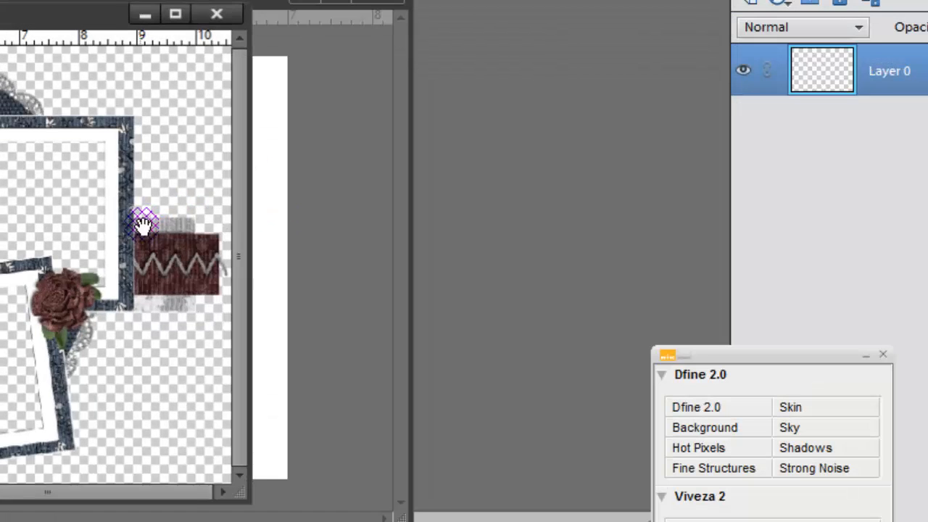
Step: Copy the cluster frame artwork into the Untitled-1 document as a new layer and close the original cluster file
drag(0, 16, 208, 79)
key(v)
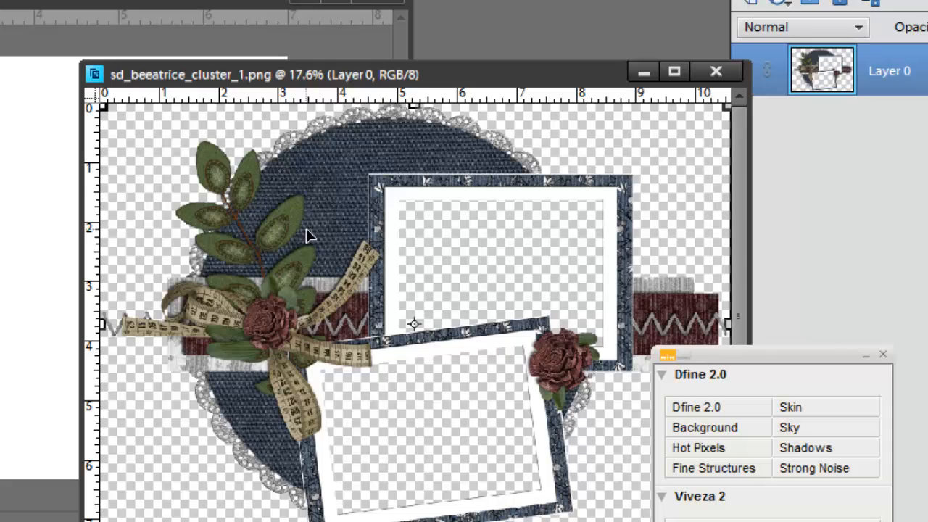
drag(300, 250, 22, 343)
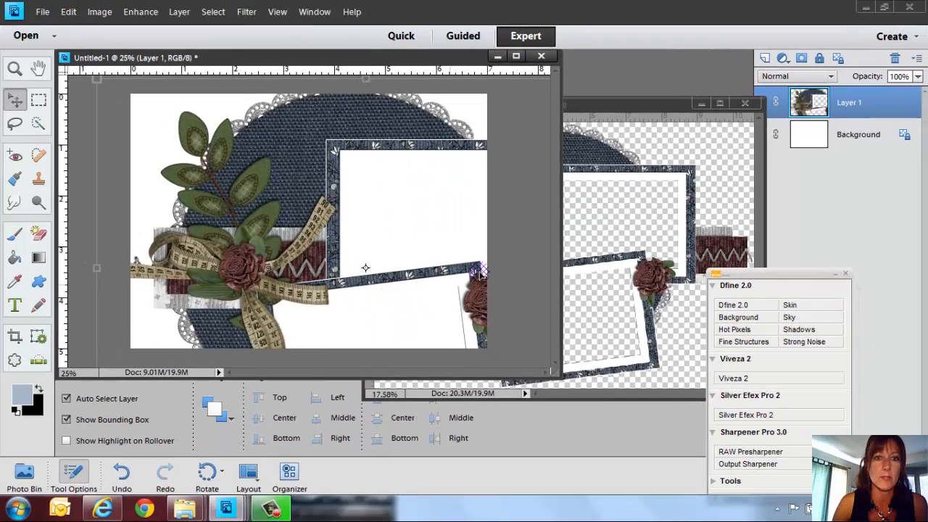
click(596, 197)
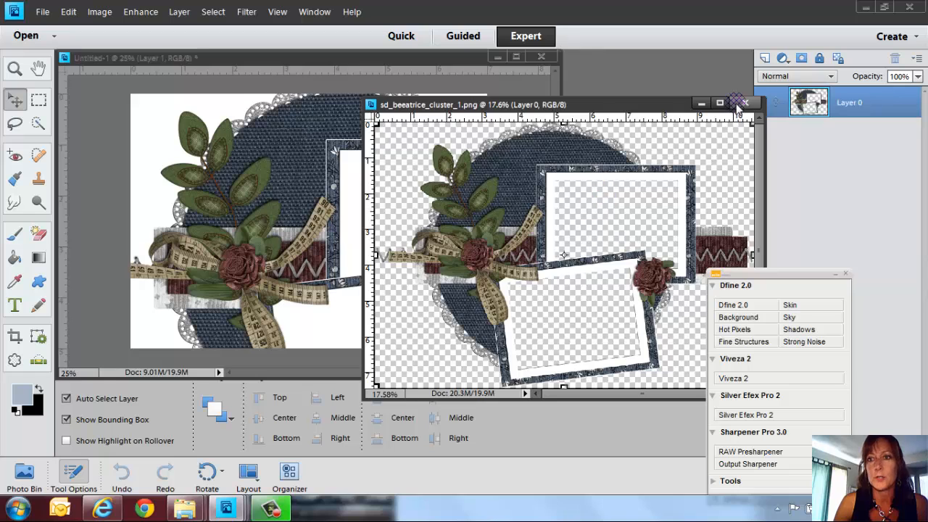
Step: Scale the cluster layer down proportionally and position it so it spans the full width of the canvas
click(284, 172)
drag(269, 179, 242, 187)
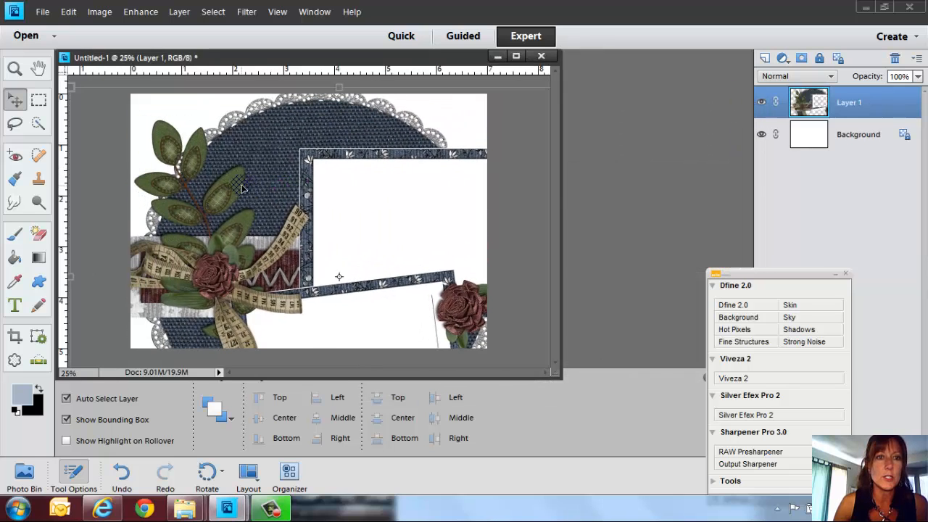
drag(562, 375, 703, 440)
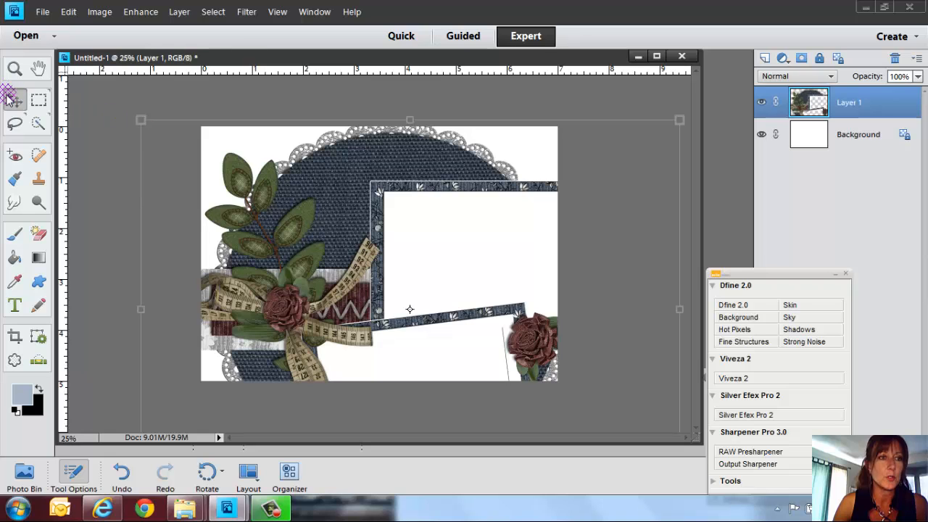
drag(141, 119, 333, 255)
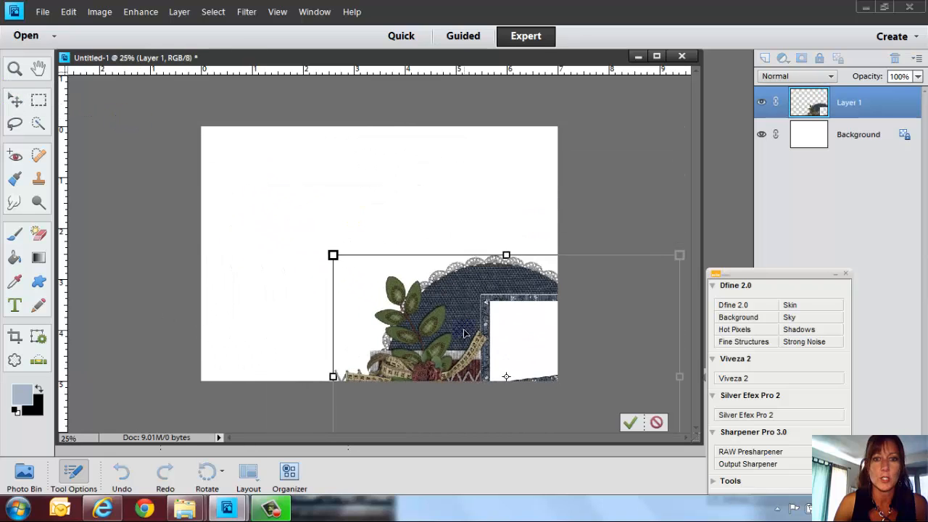
drag(464, 333, 333, 216)
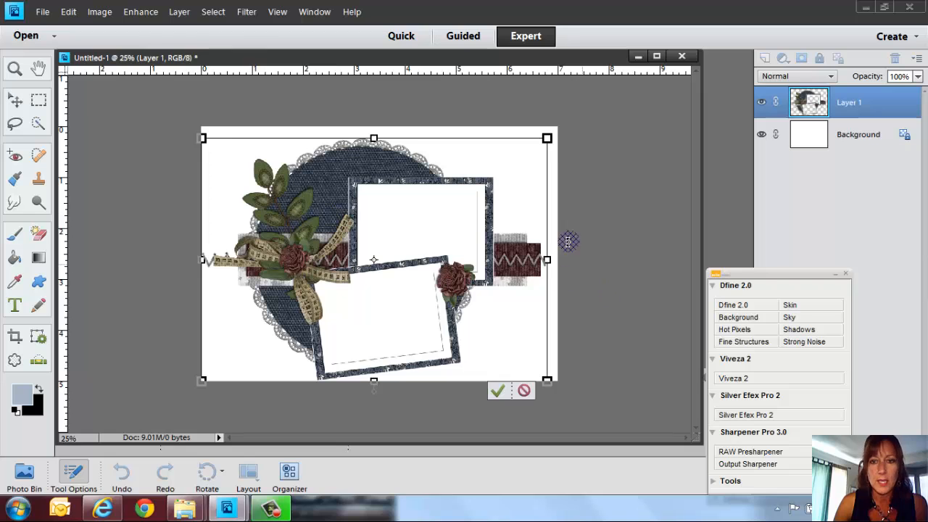
drag(548, 137, 555, 132)
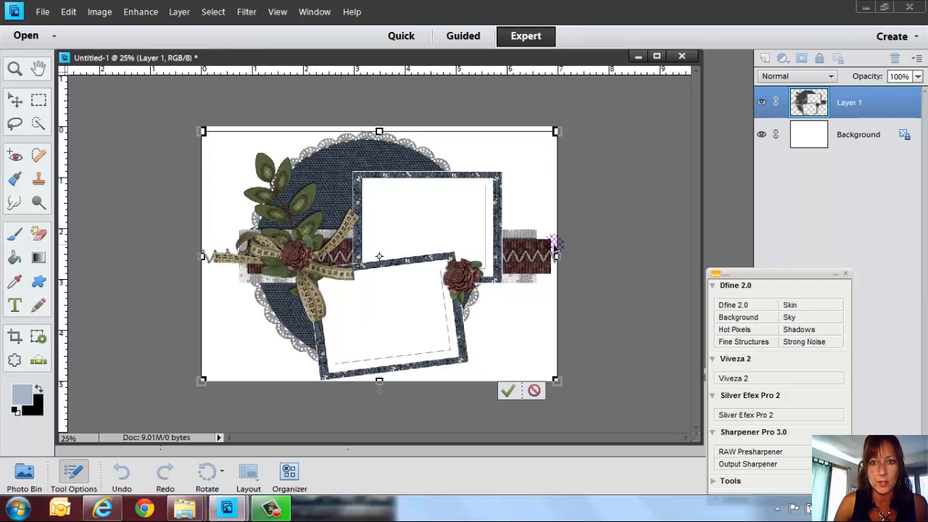
click(507, 391)
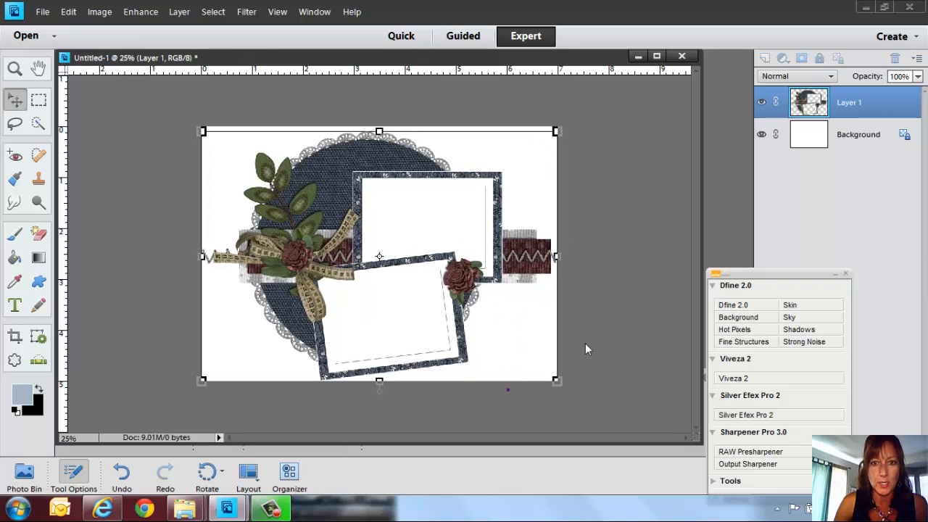
click(609, 299)
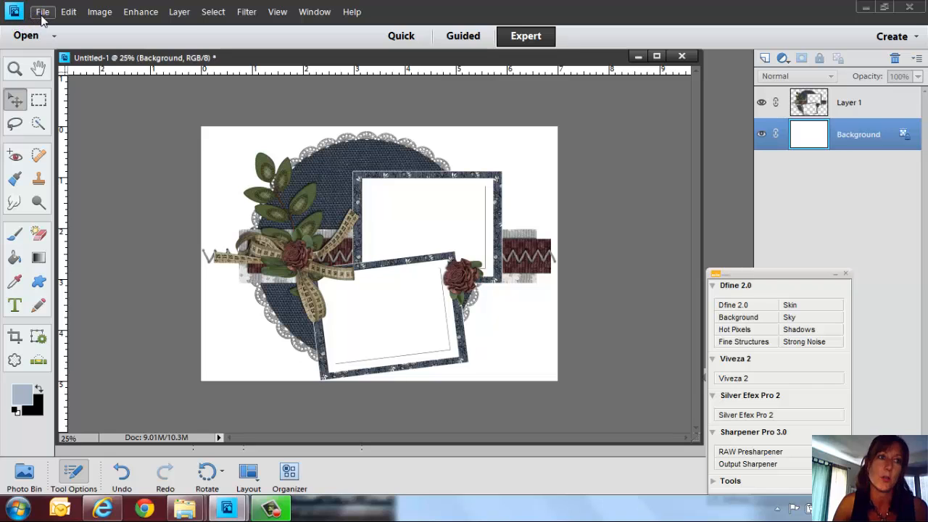
Step: Open the baby photo aspen07.jpg from the baby-pix-aspen folder inside photos
click(42, 11)
click(36, 39)
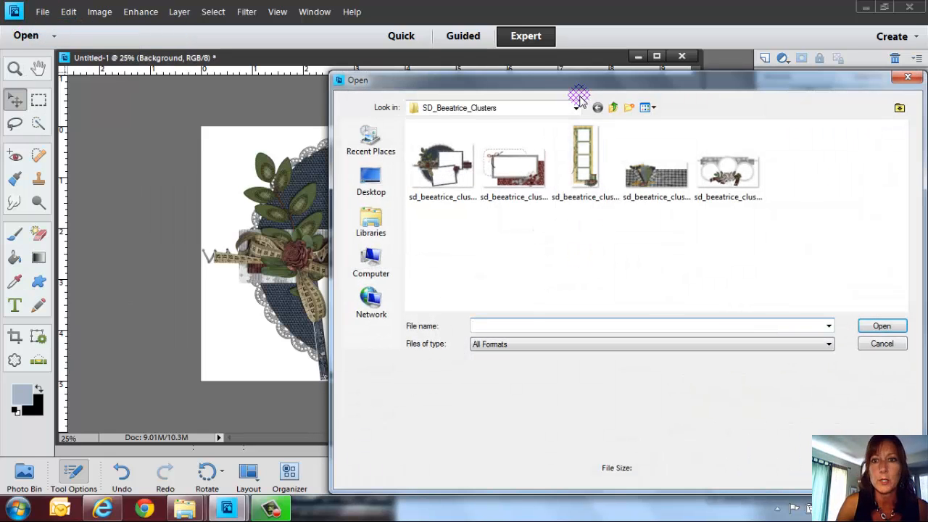
click(576, 107)
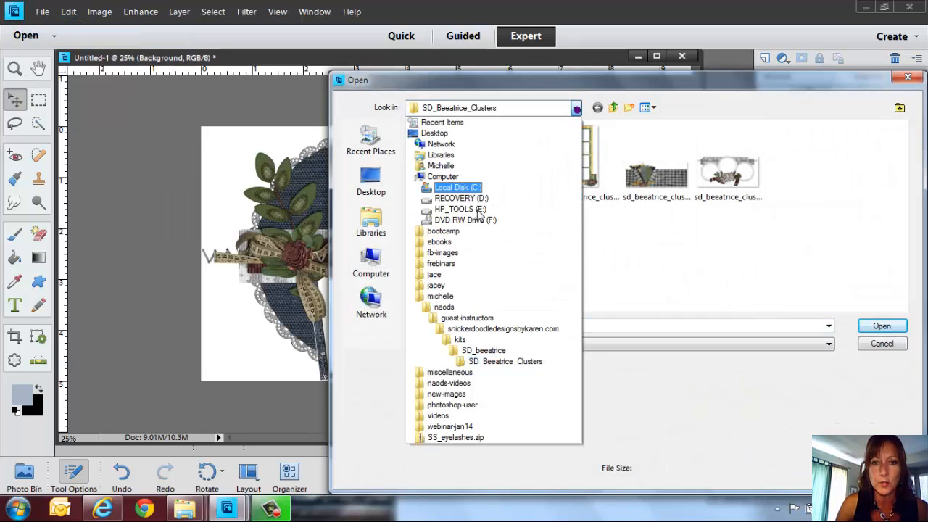
click(444, 306)
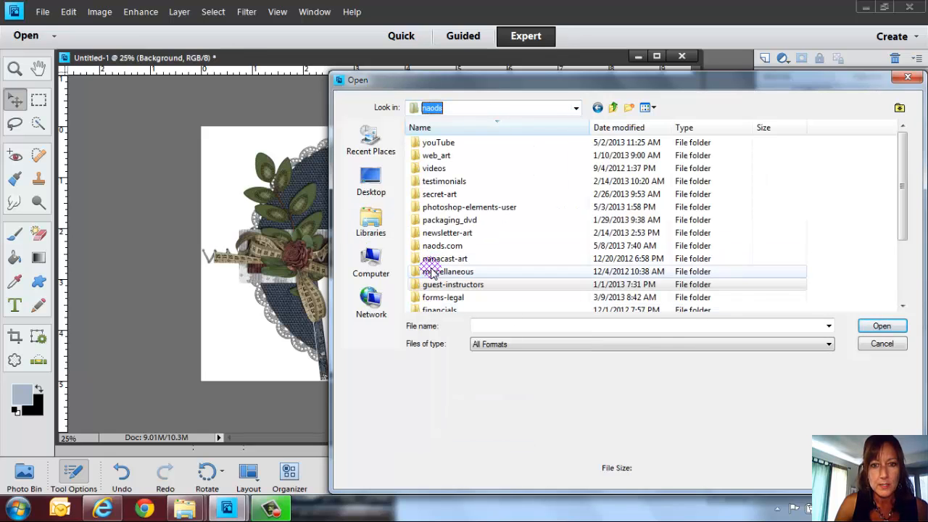
click(575, 107)
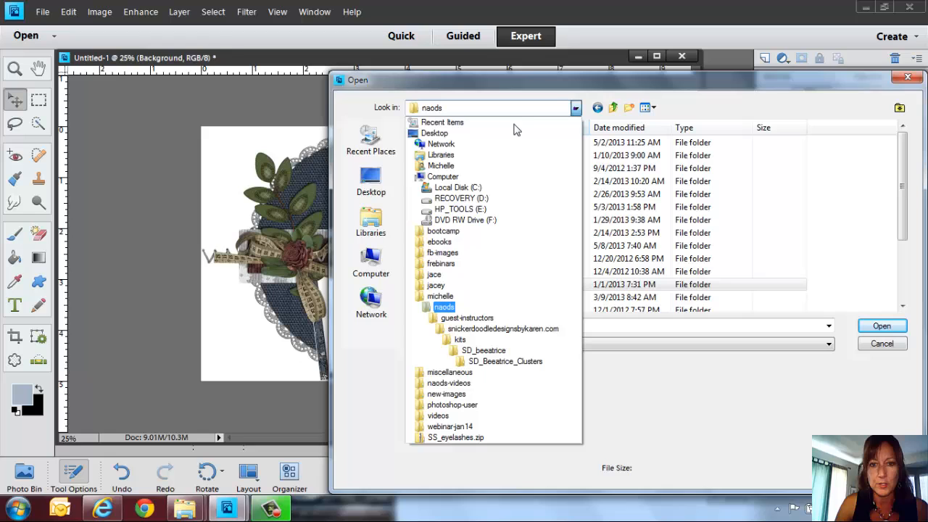
click(435, 292)
double_click(436, 233)
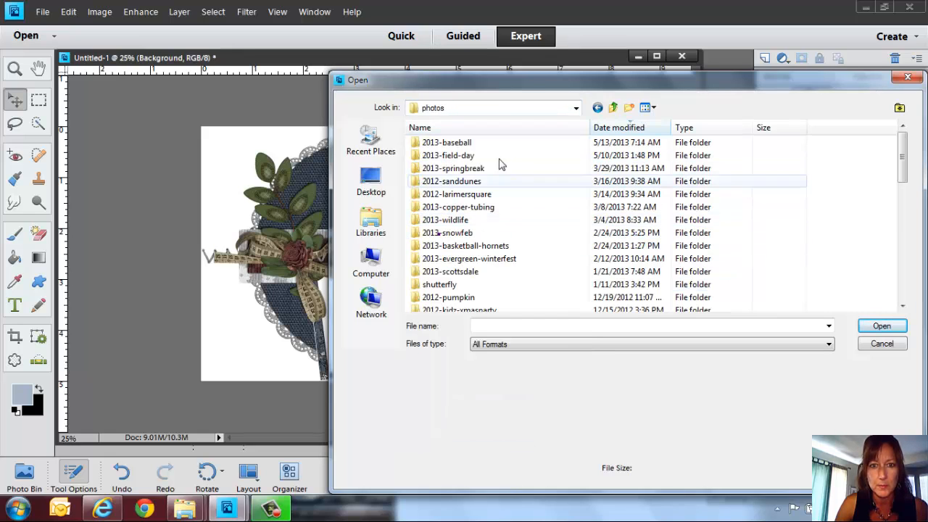
scroll(497, 166, down, 4)
double_click(462, 259)
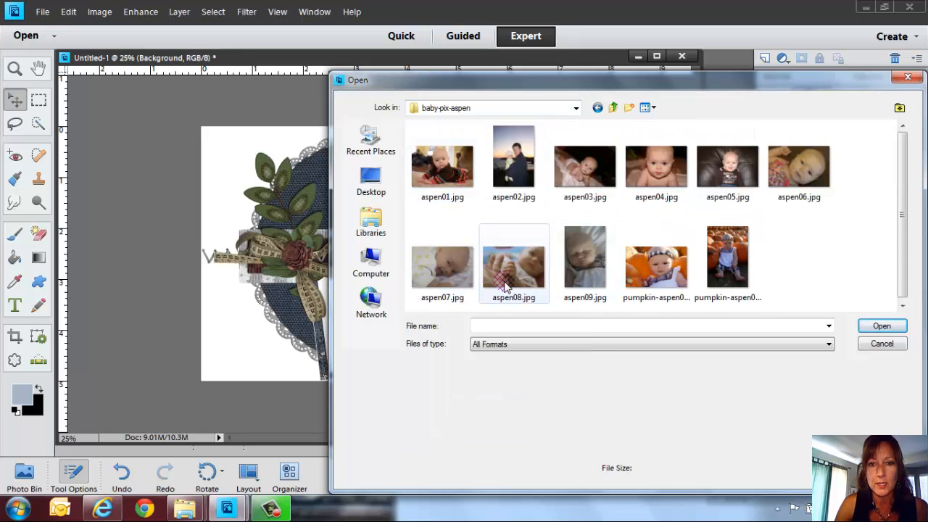
click(442, 265)
click(881, 325)
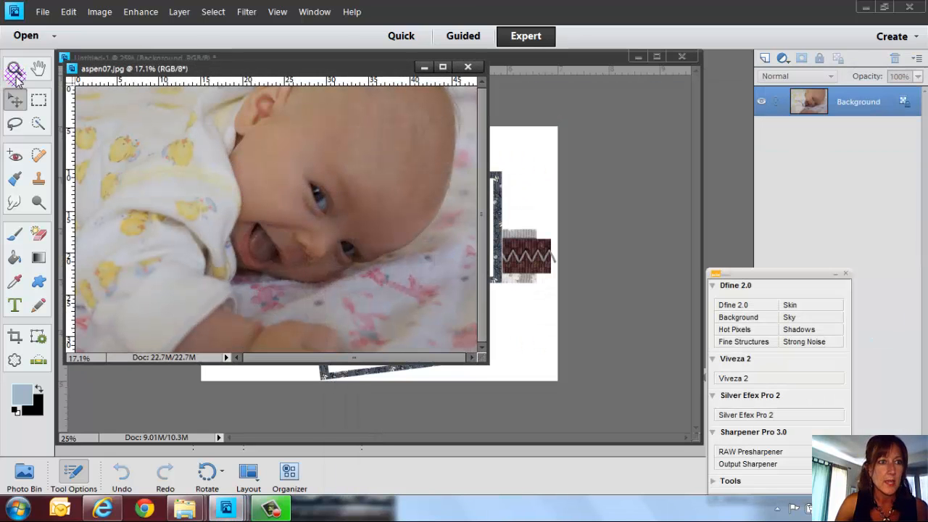
Step: Copy the aspen07 photo into Untitled-1 behind the cluster and scale it proportionally to fit the upper frame opening
drag(352, 188, 520, 237)
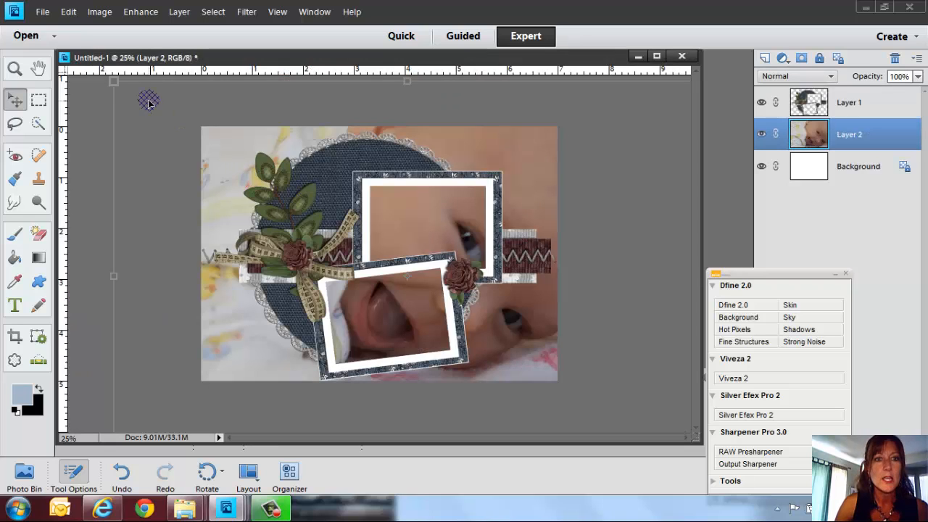
drag(113, 81, 423, 308)
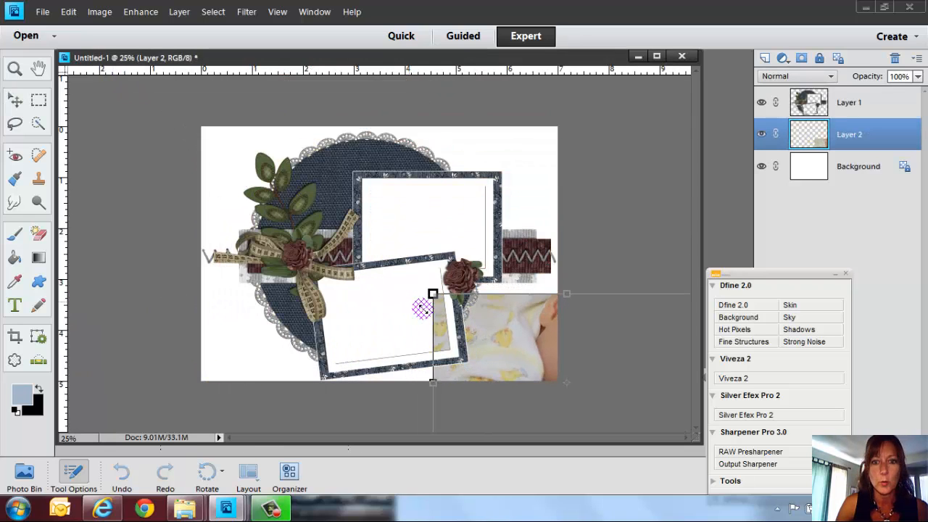
drag(518, 342, 419, 207)
drag(334, 156, 418, 211)
drag(537, 214, 446, 173)
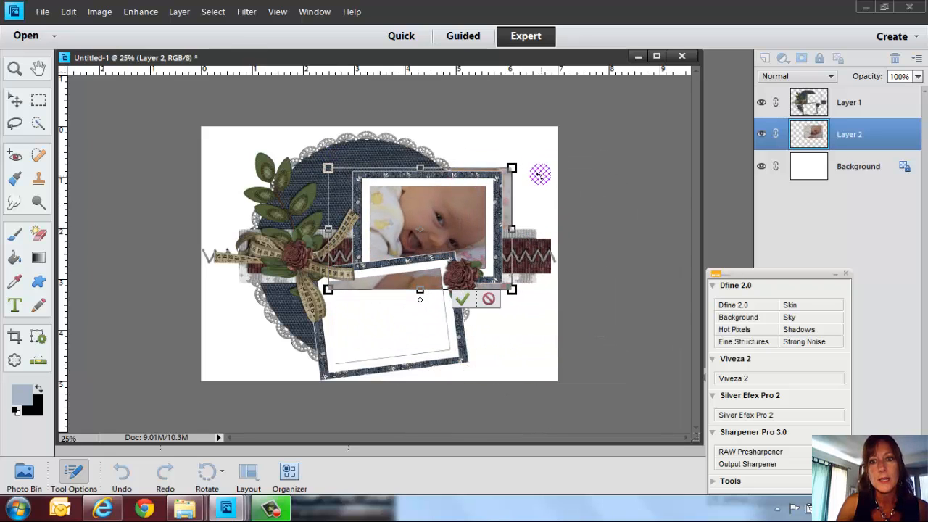
drag(511, 169, 480, 189)
drag(438, 220, 462, 212)
drag(504, 178, 468, 201)
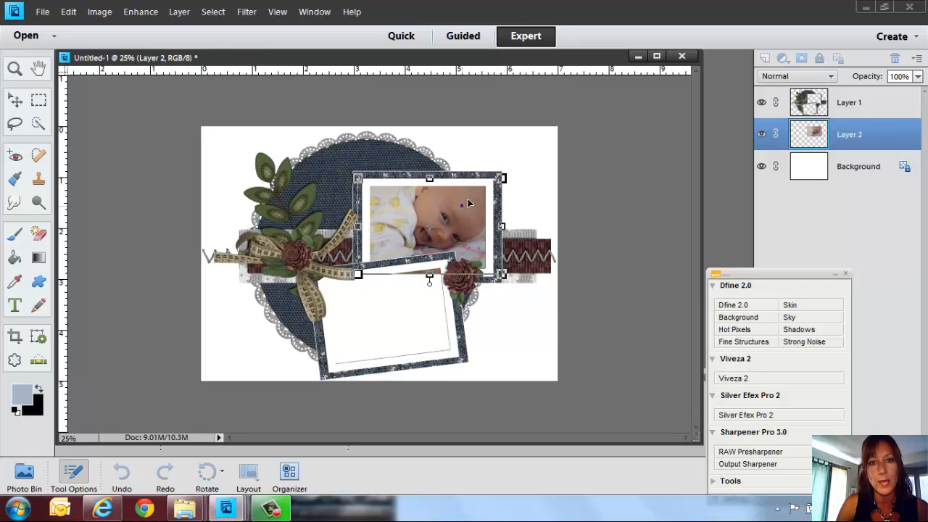
click(450, 281)
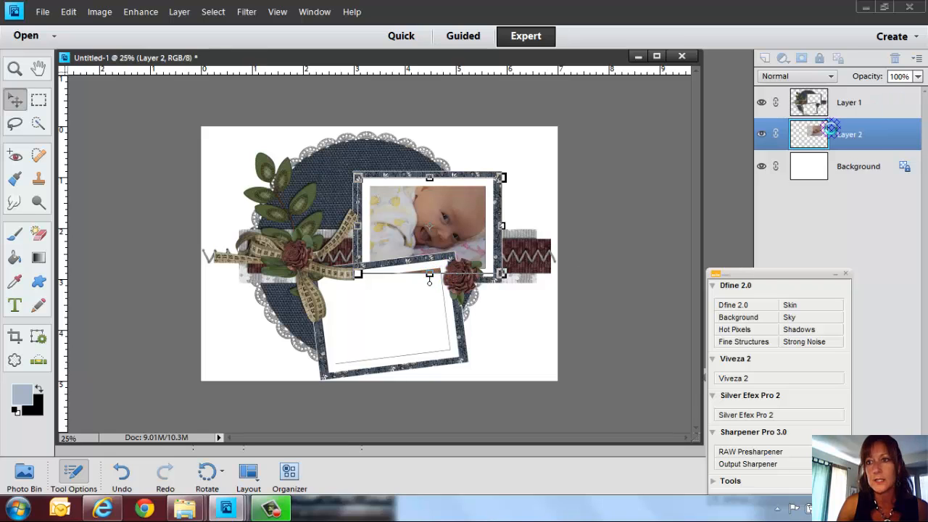
Step: Hide the cluster layer to inspect the full photo behind the upper frame, and show the cluster again
click(761, 105)
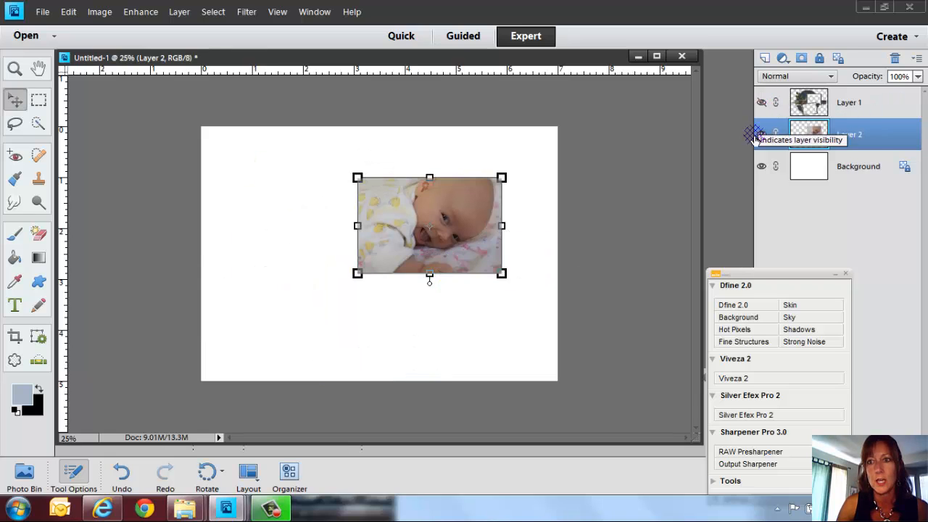
click(760, 102)
click(556, 185)
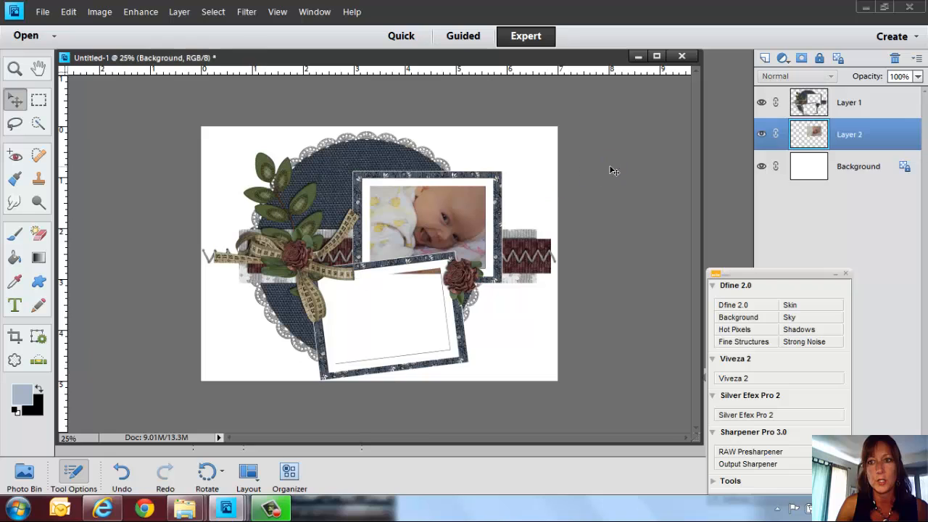
Step: Select Layer 2 and place aspen03.jpg from the baby-pix-aspen folder above it as a new layer
click(888, 138)
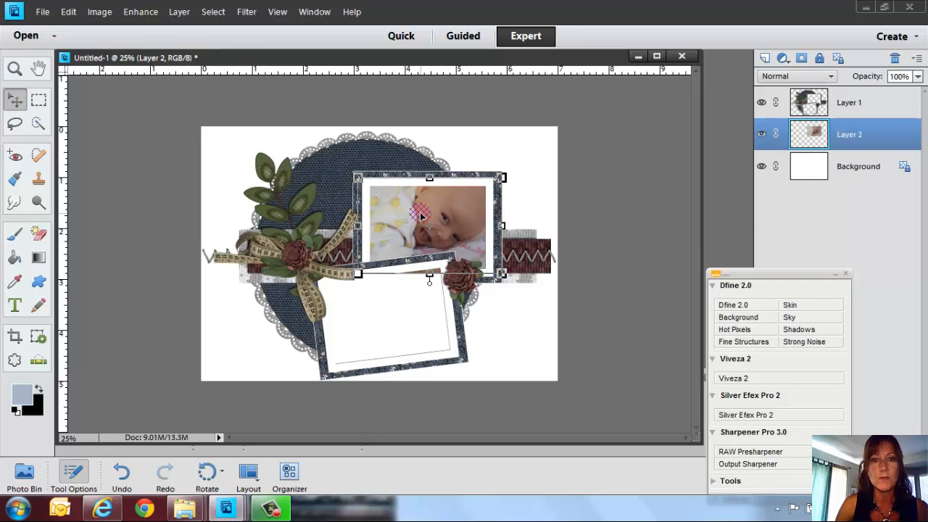
click(42, 12)
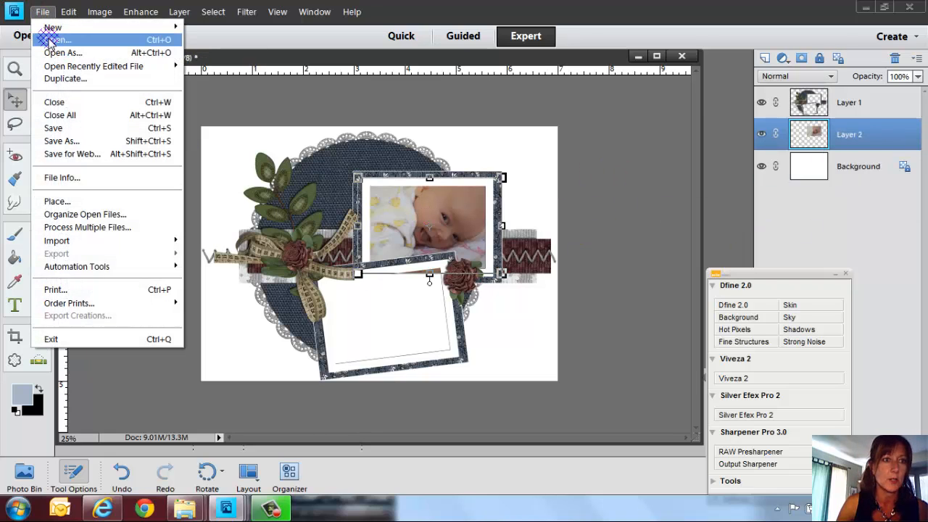
click(56, 202)
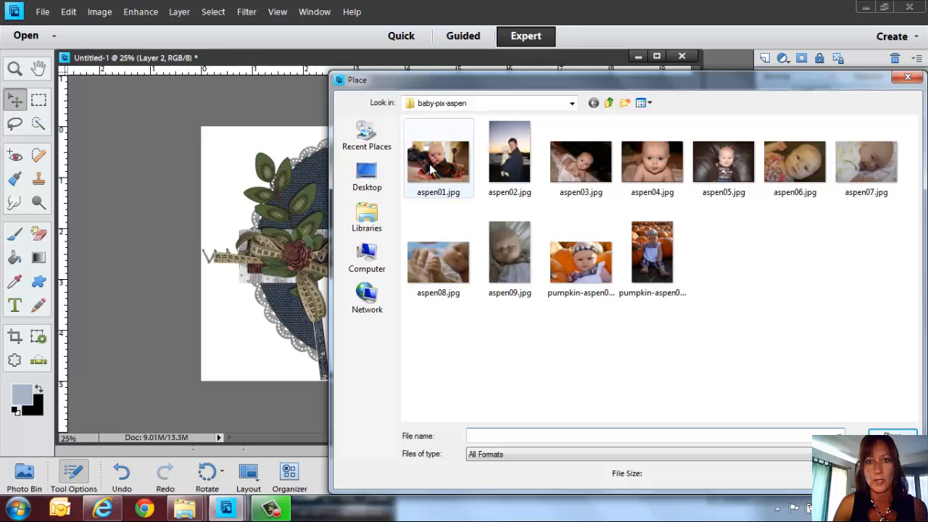
click(587, 167)
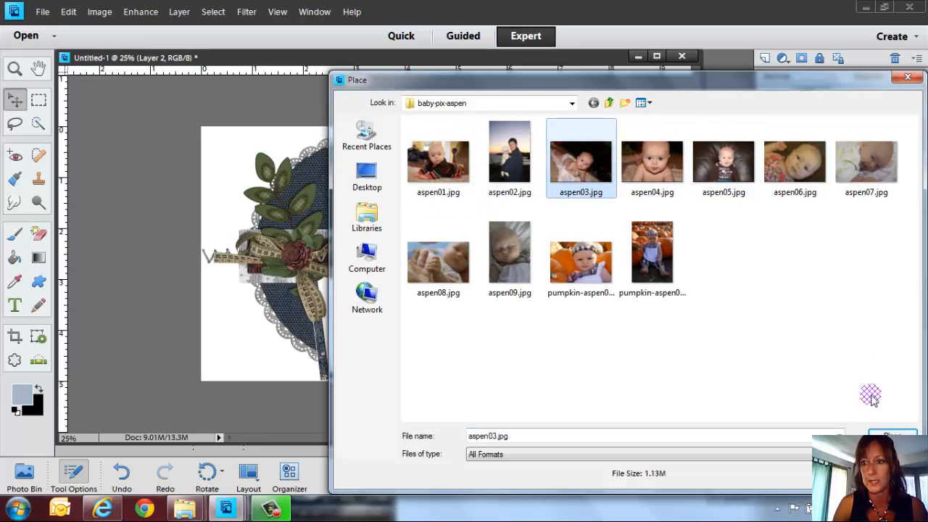
click(879, 434)
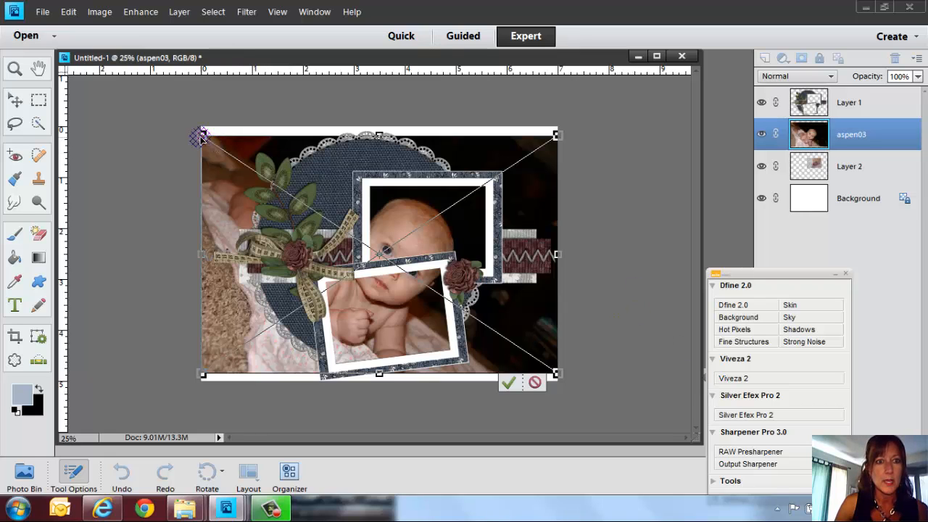
Step: Scale the placed aspen03 photo down and rotate it counterclockwise so it fits behind the tilted lower frame
drag(201, 136, 422, 279)
drag(507, 323, 410, 316)
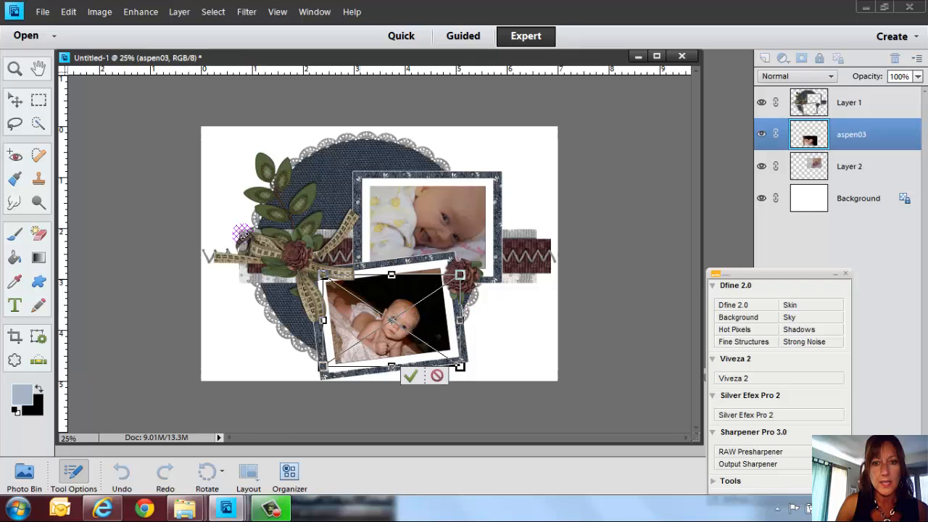
click(411, 375)
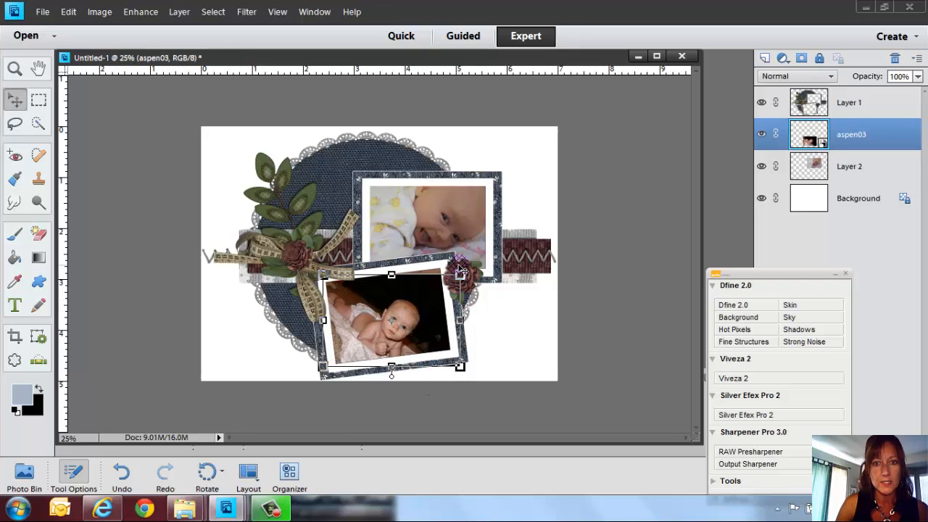
drag(459, 272, 426, 317)
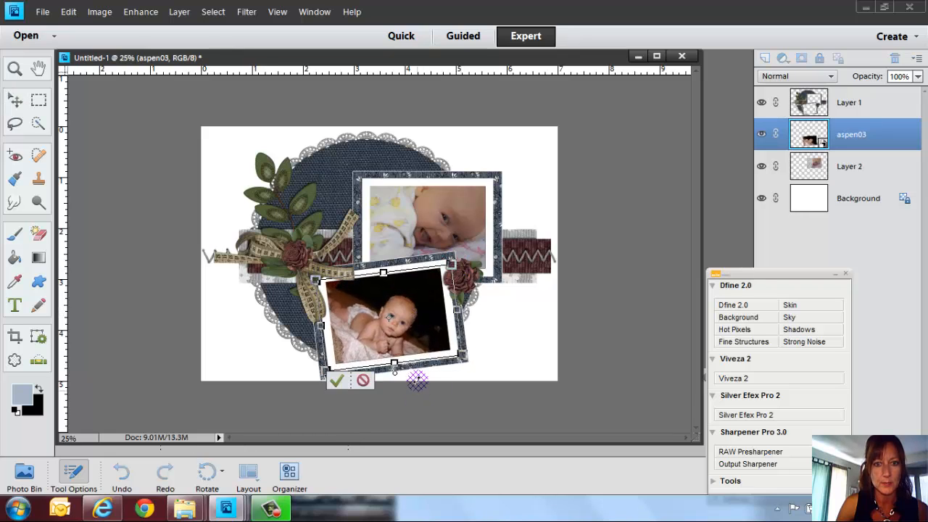
click(337, 385)
click(621, 304)
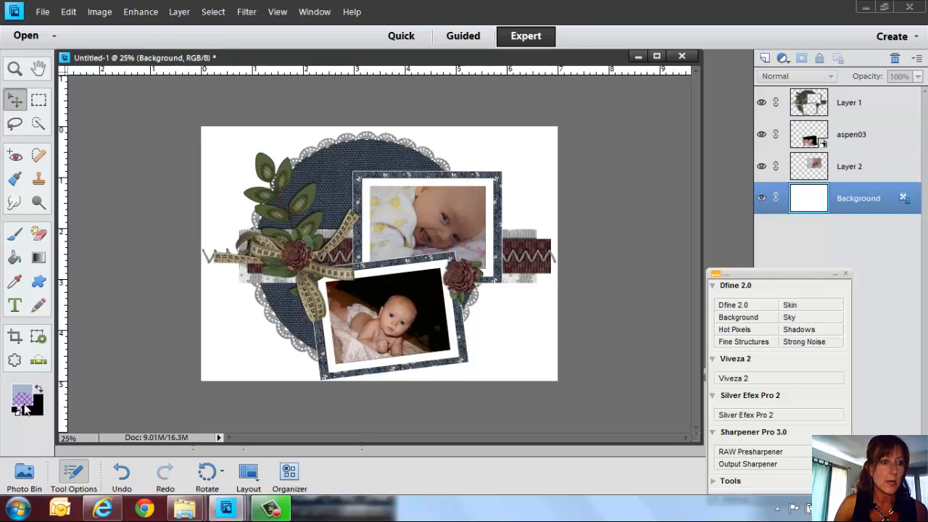
Step: Sample dark maroon #573131 from the cluster's flower as the foreground color and fill the Background layer with it
click(23, 394)
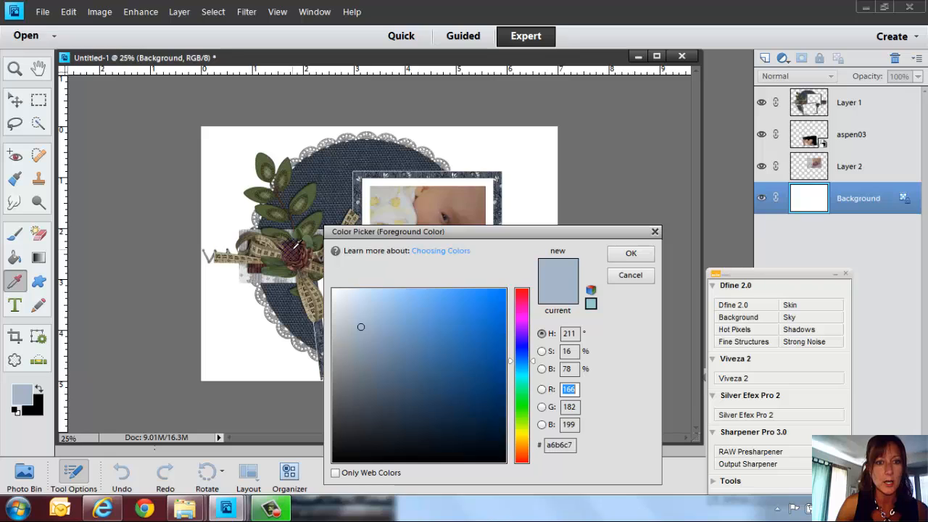
click(292, 249)
click(296, 259)
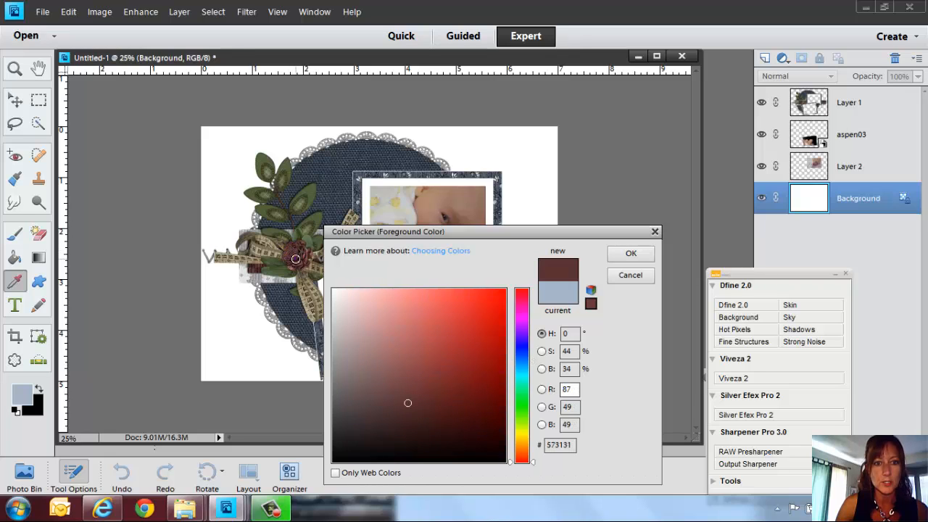
click(632, 254)
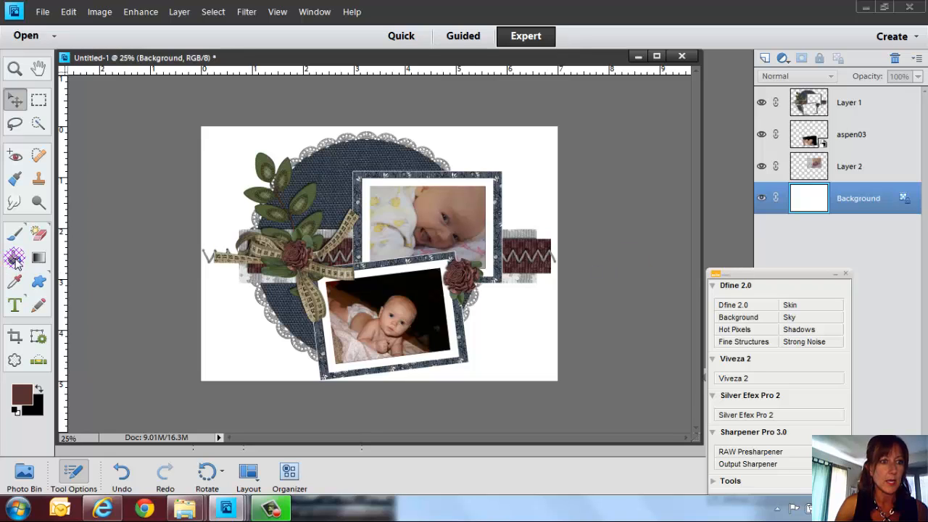
click(15, 259)
click(219, 323)
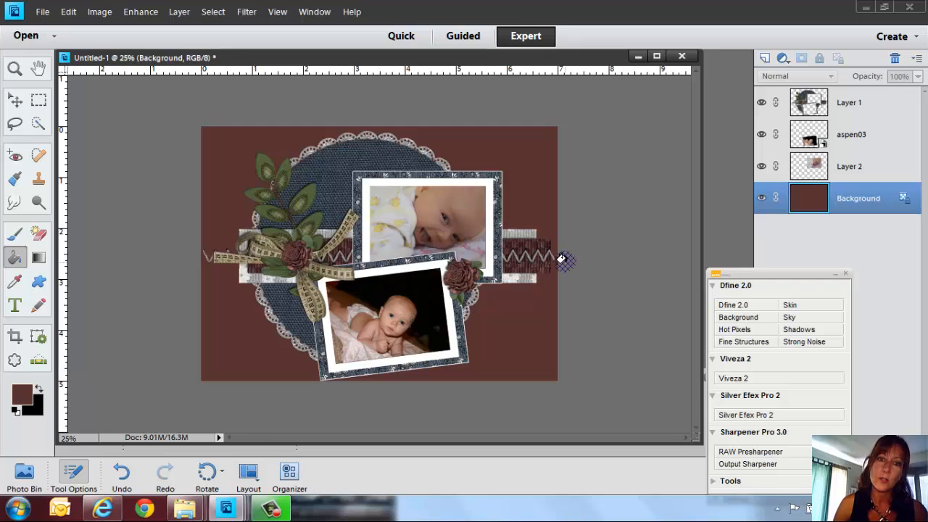
Step: Sample the blue #52657f from the cluster's denim circle as the foreground color and fill the Background layer with it
click(21, 399)
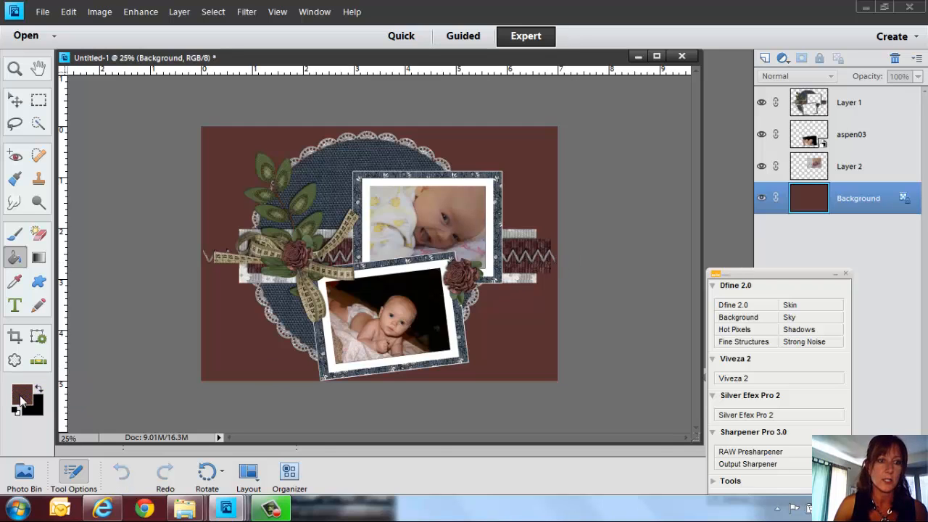
click(333, 170)
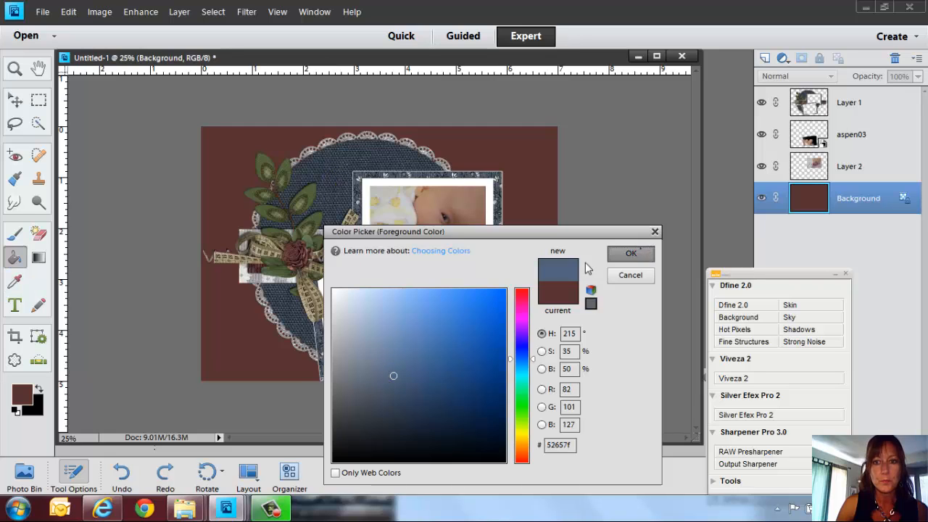
click(638, 252)
click(225, 172)
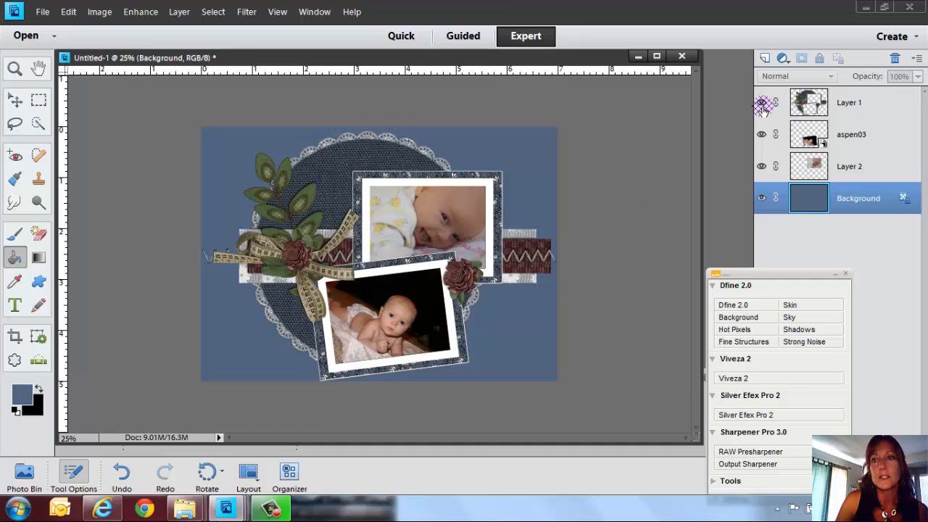
Step: Hide the cluster in Layer 1 and open sd_beeatrice_cluster_5.png from kits/SD_beeatrice/SD_Beeatrice_Clusters
click(761, 104)
click(40, 13)
click(45, 38)
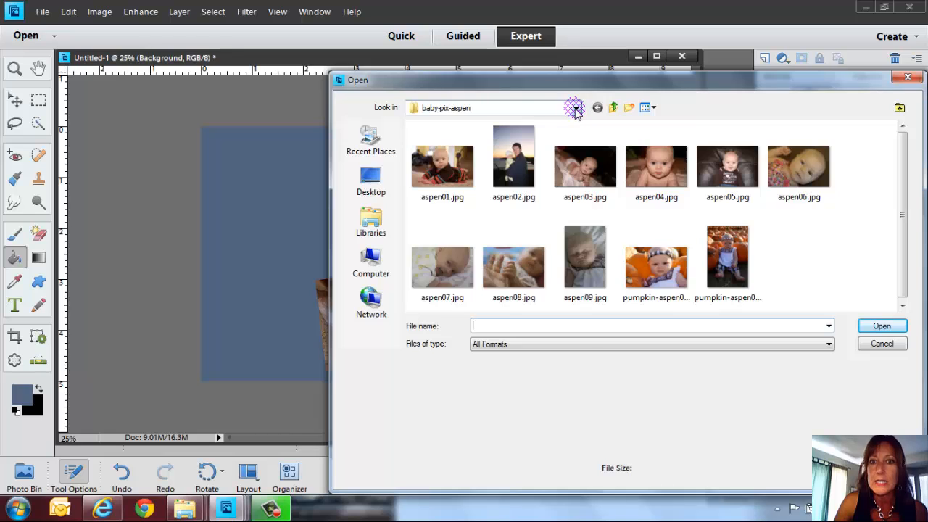
click(575, 107)
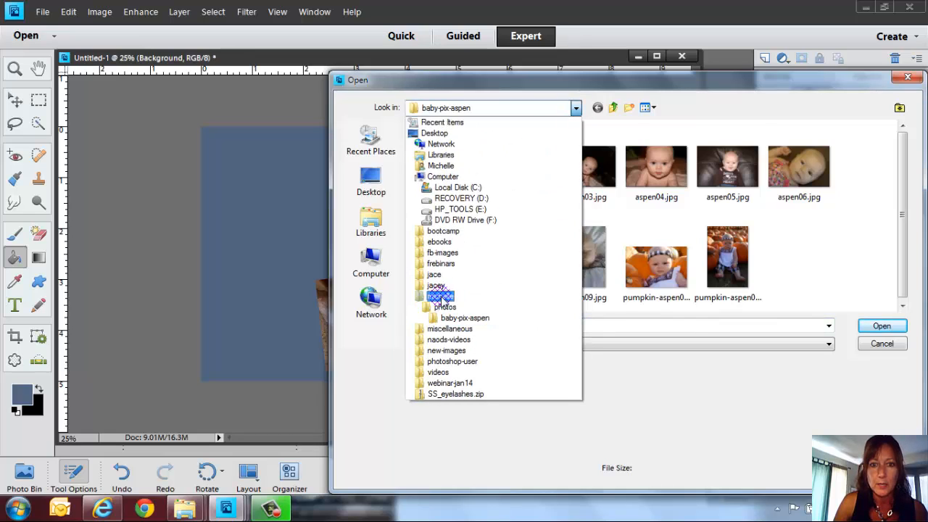
click(440, 296)
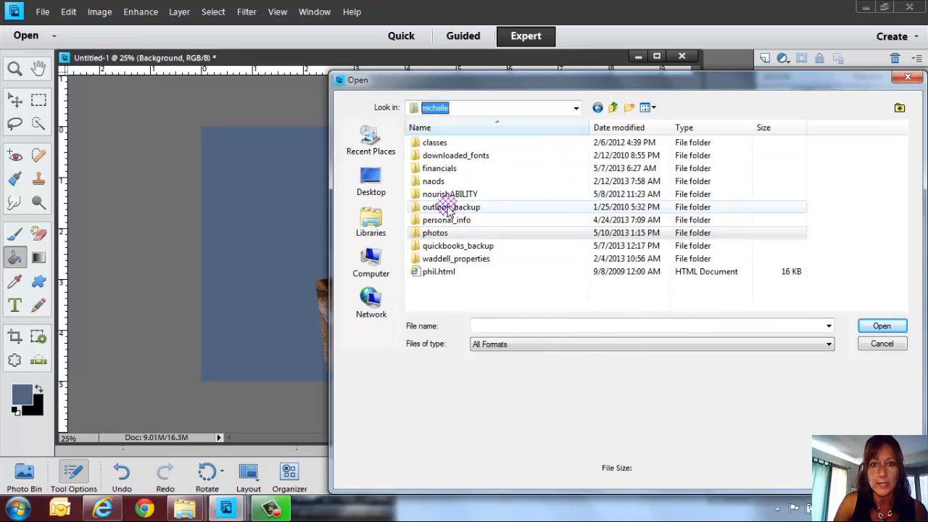
double_click(433, 181)
double_click(435, 283)
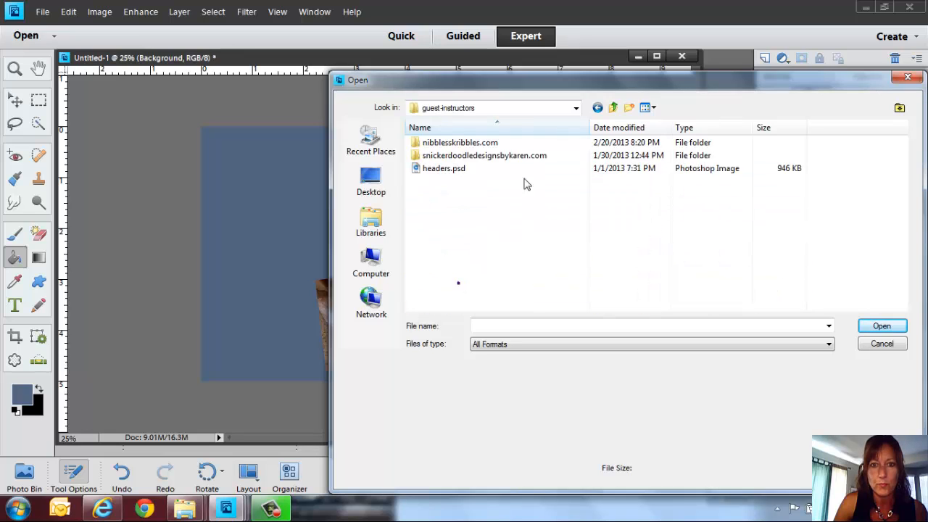
double_click(460, 155)
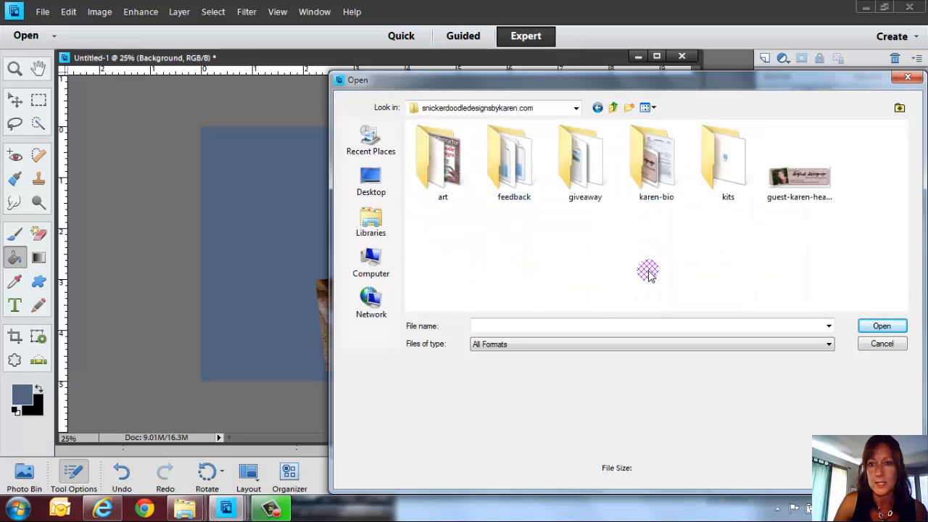
double_click(725, 173)
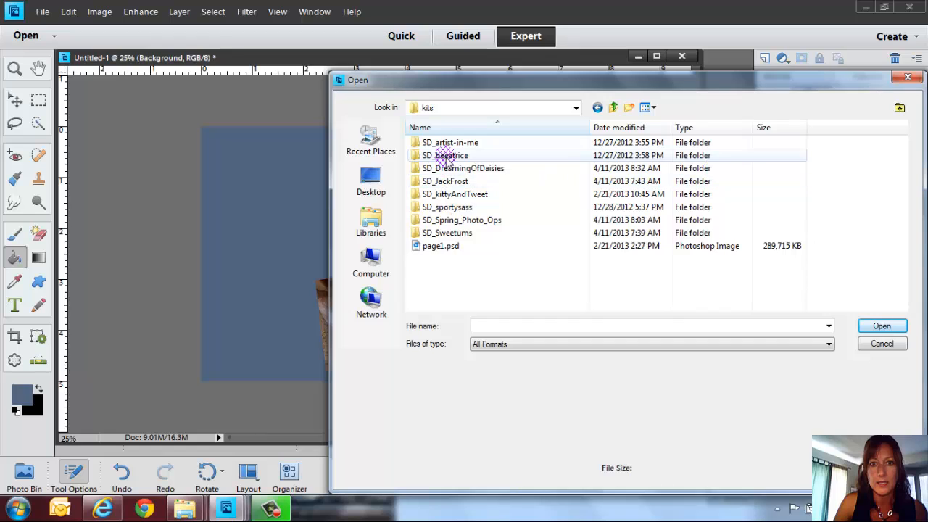
double_click(445, 155)
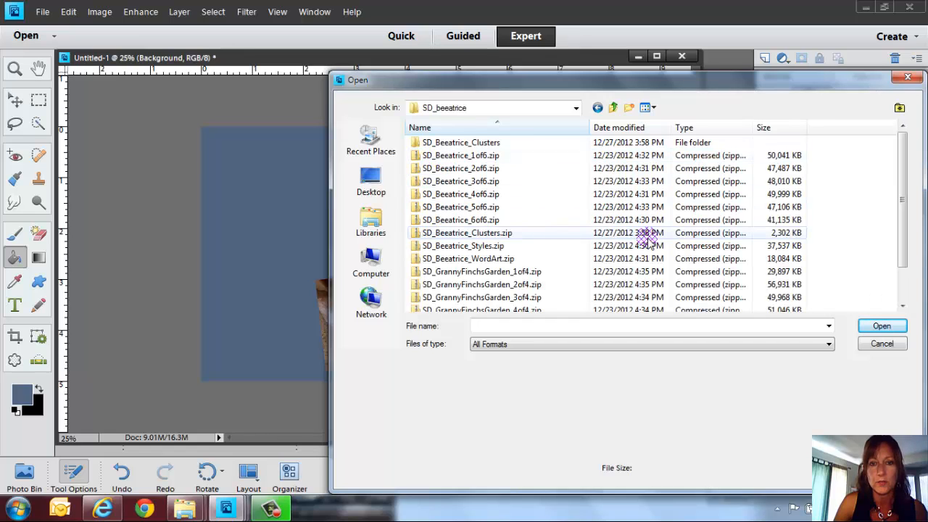
double_click(487, 142)
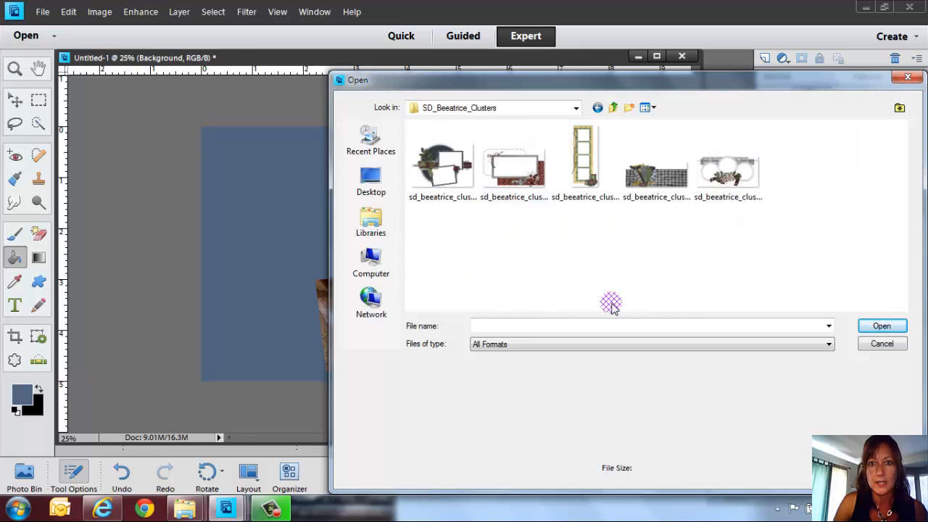
click(728, 201)
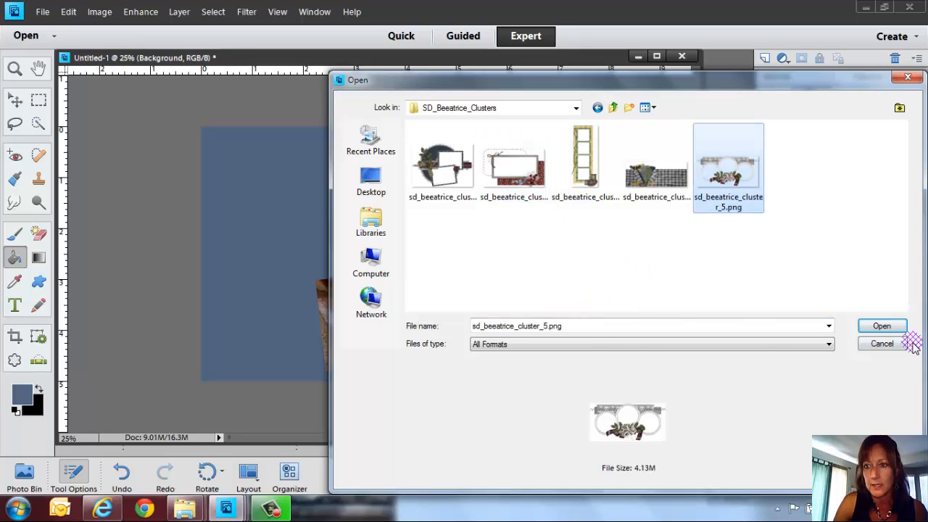
click(867, 325)
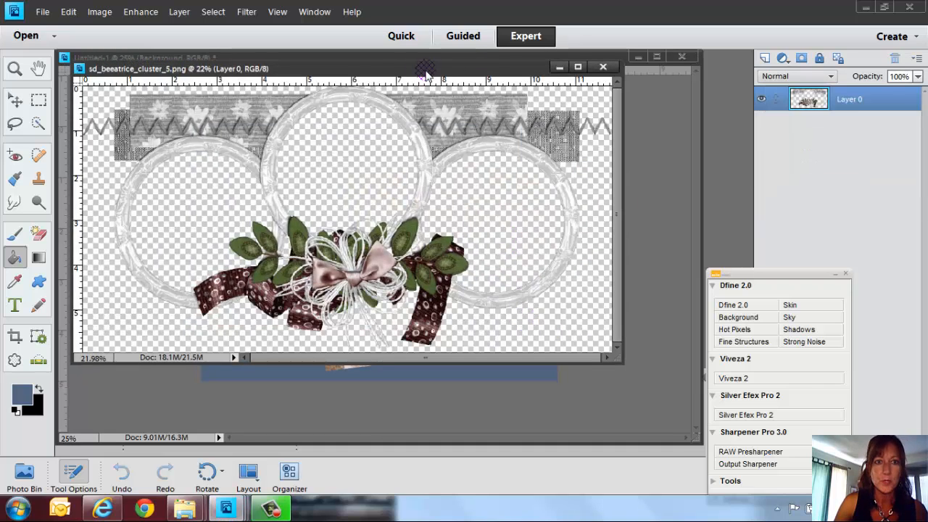
Step: Copy the three-circle cluster artwork into Untitled-1 as a new layer directly above the Background
drag(341, 67, 610, 235)
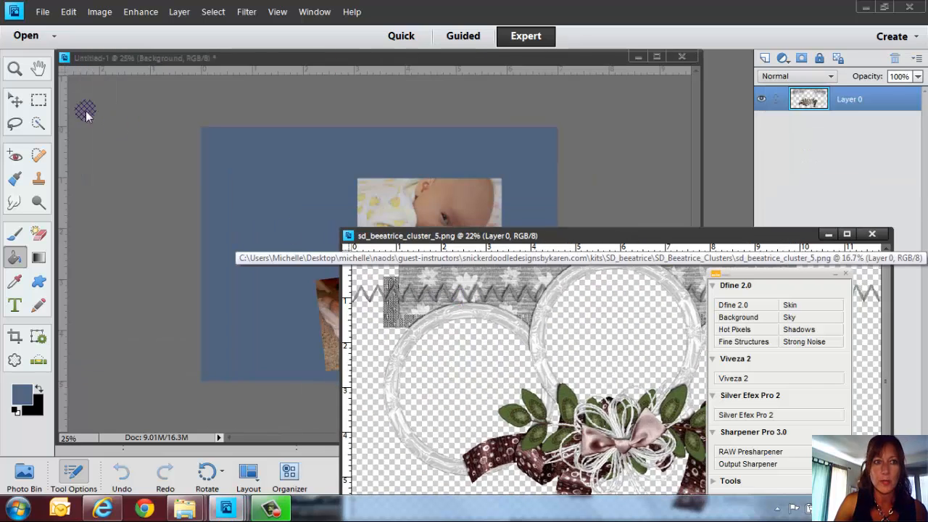
click(15, 100)
drag(454, 278, 321, 233)
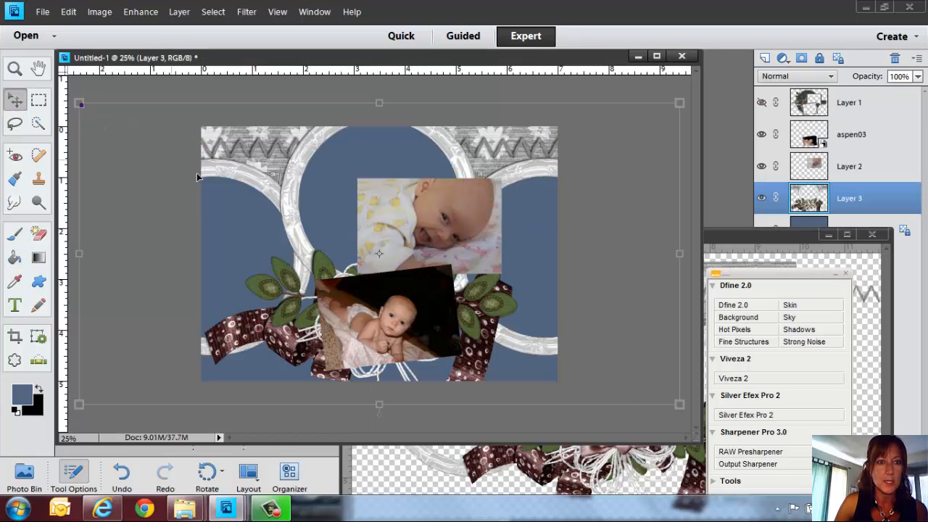
Step: Scale the three-circle cluster down to roughly the card's width and place it centrally on the card
drag(79, 103, 276, 189)
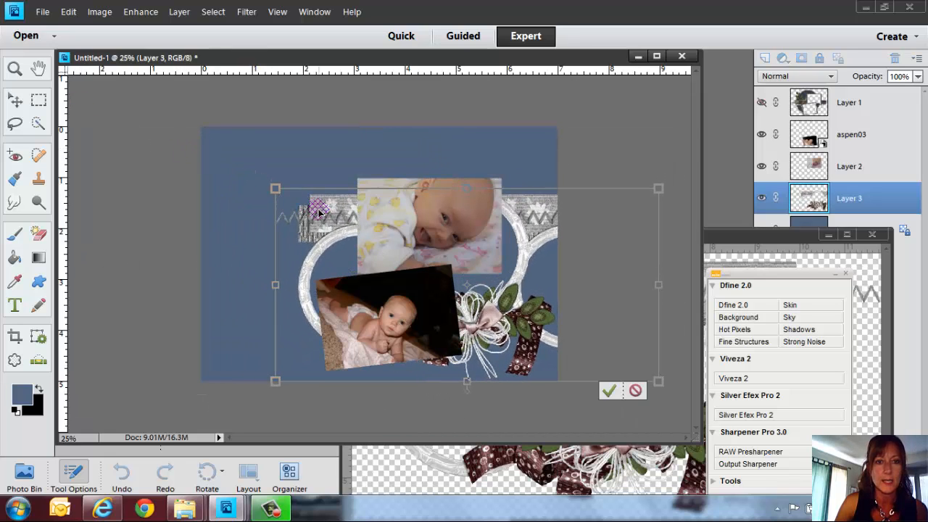
drag(317, 212, 244, 190)
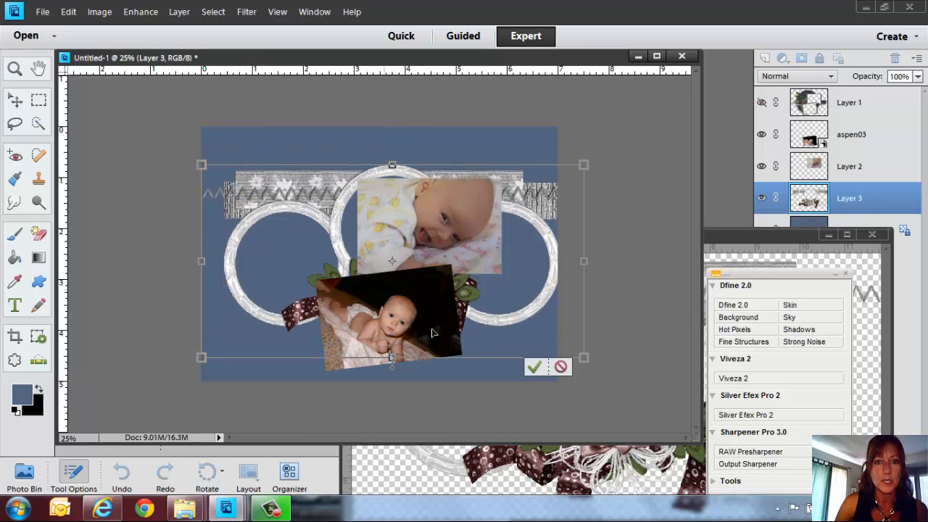
click(536, 370)
click(623, 319)
Step: Move the aspen03 photo over the cluster's left circle and enlarge it to cover the whole ring
click(419, 222)
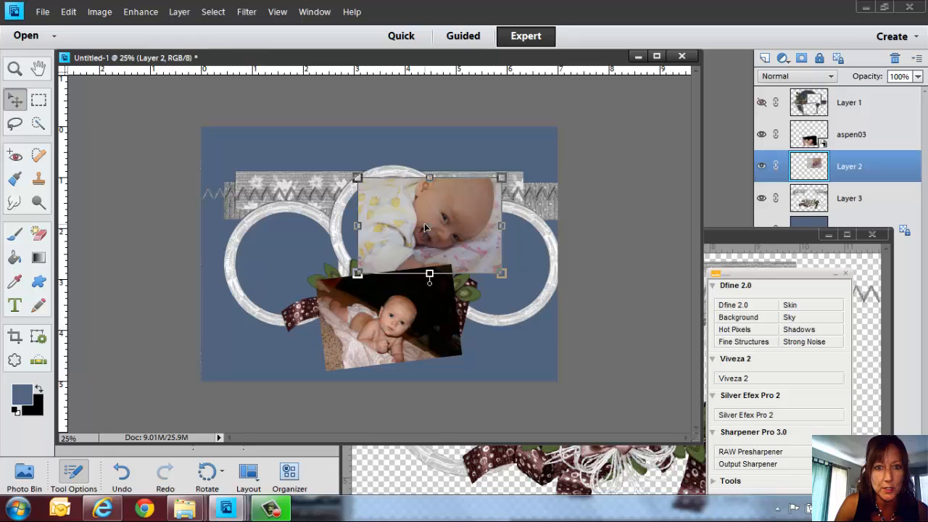
drag(376, 312, 269, 257)
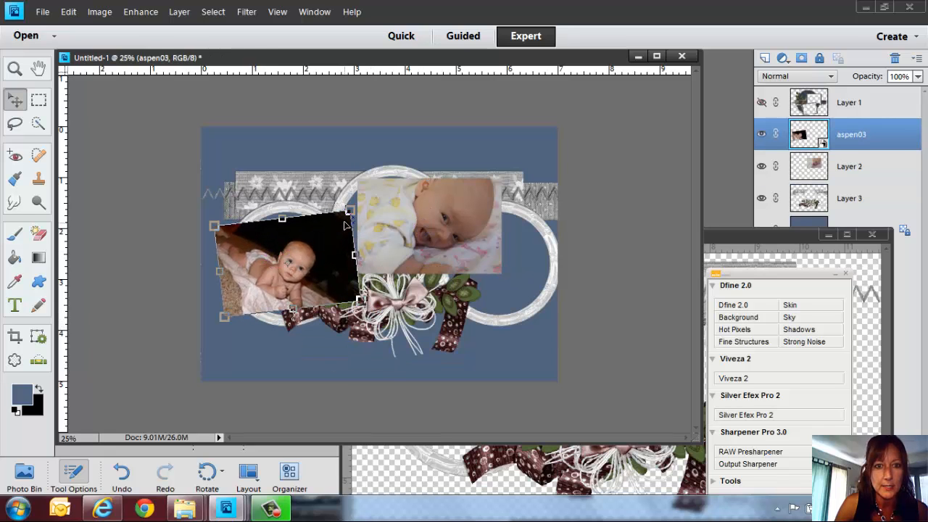
drag(351, 210, 366, 196)
drag(317, 240, 313, 249)
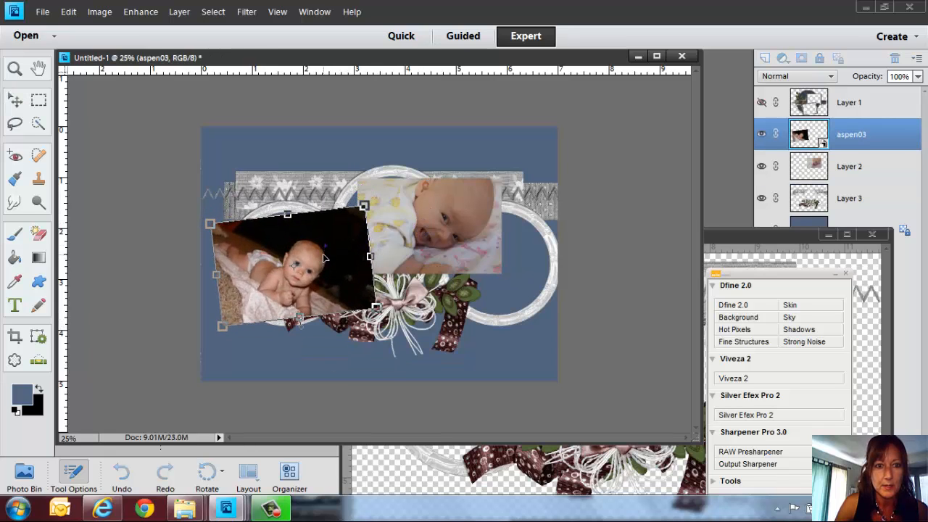
drag(365, 207, 374, 195)
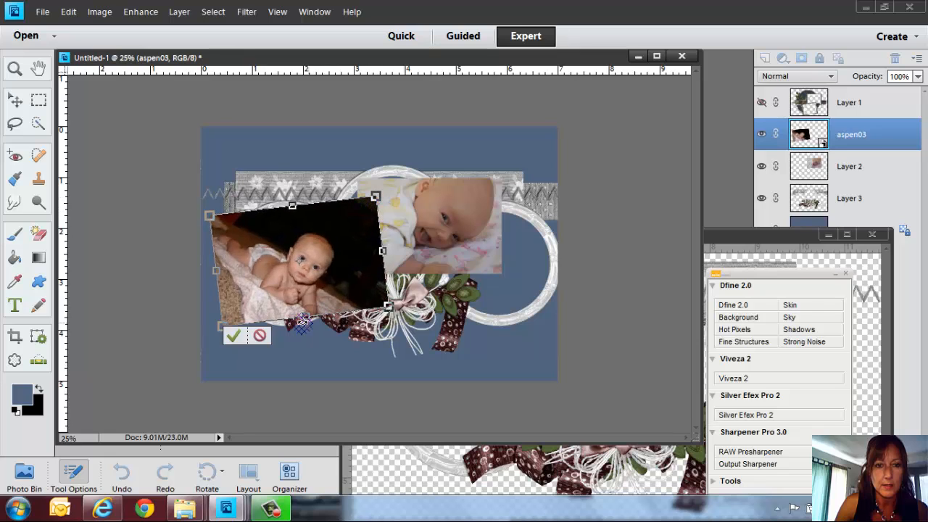
click(234, 338)
Step: Move the baby photo in Layer 2 over the cluster's right circle, enlarge it slightly and rotate it clockwise
click(440, 255)
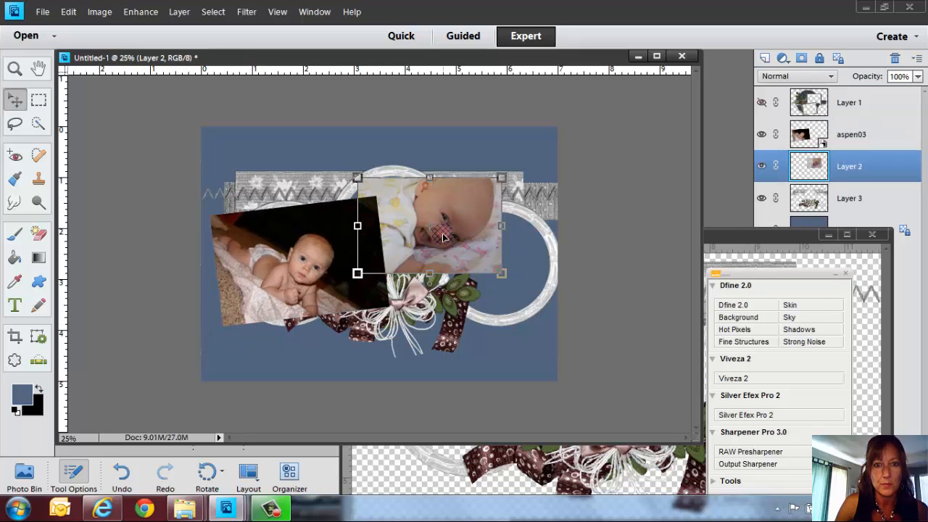
drag(438, 239, 516, 272)
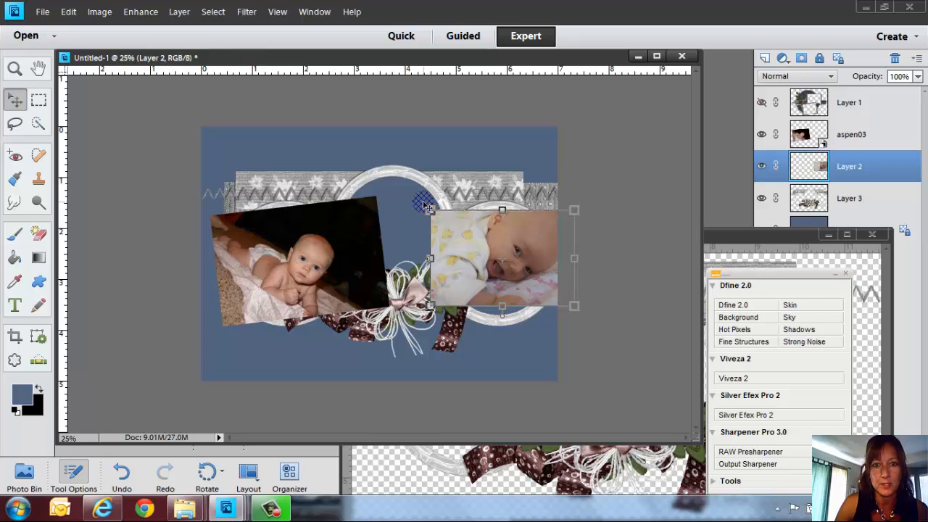
click(427, 206)
click(427, 211)
drag(426, 209, 445, 190)
drag(420, 284, 396, 292)
drag(485, 284, 490, 290)
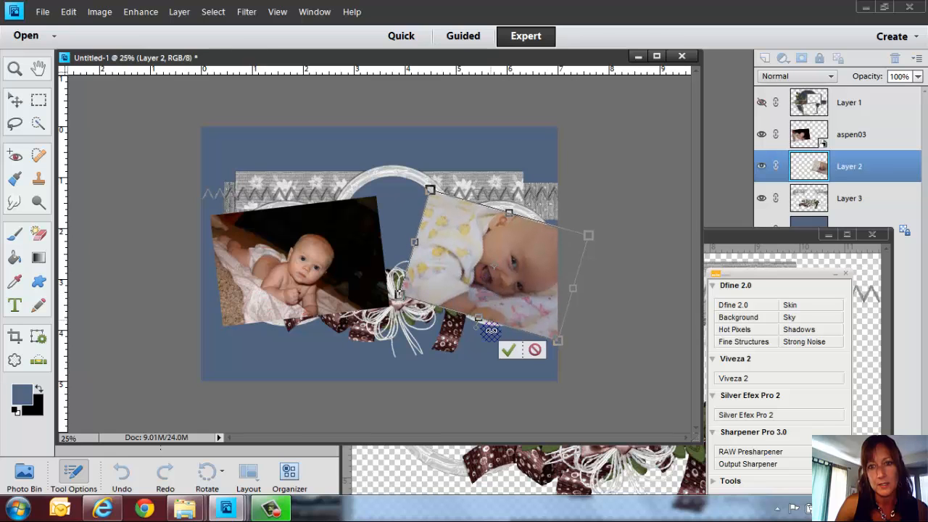
click(510, 351)
click(640, 213)
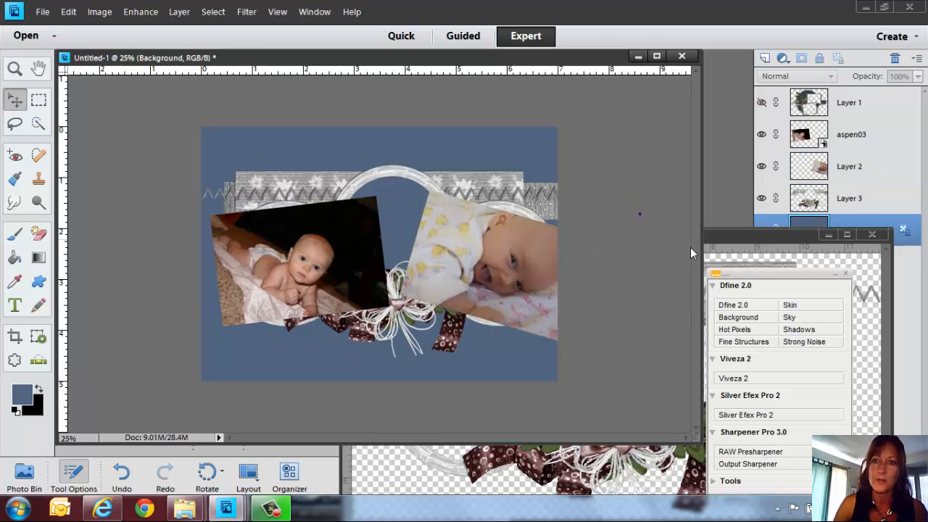
Step: Close the source files sd_beeatrice_cluster_5.png and aspen07.jpg
drag(803, 238, 662, 257)
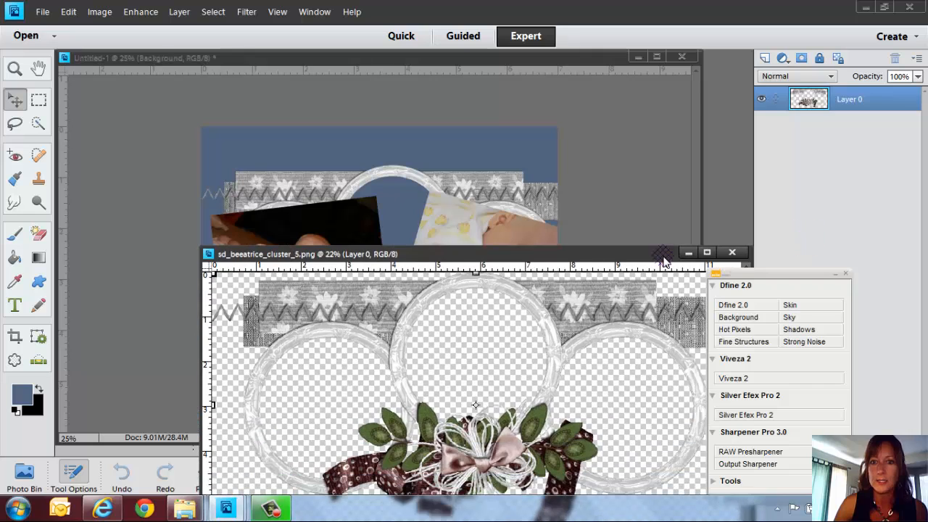
click(729, 254)
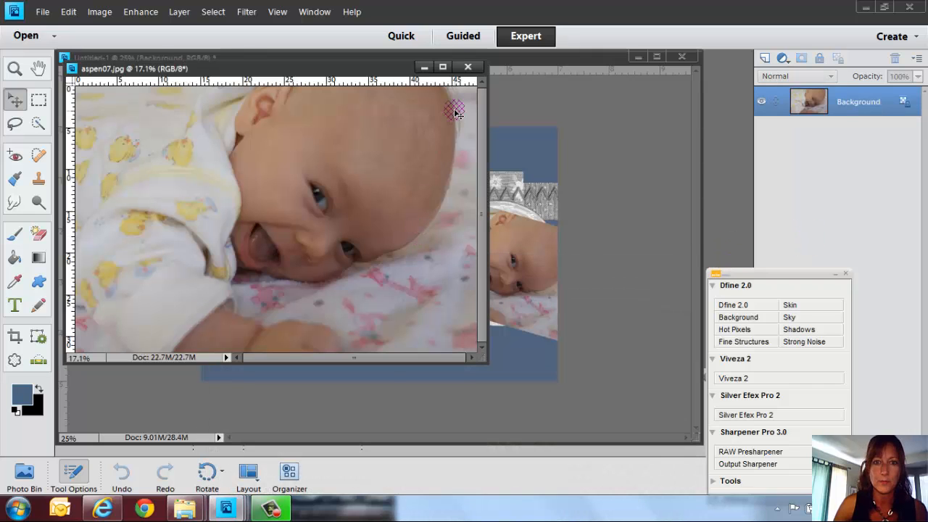
click(467, 68)
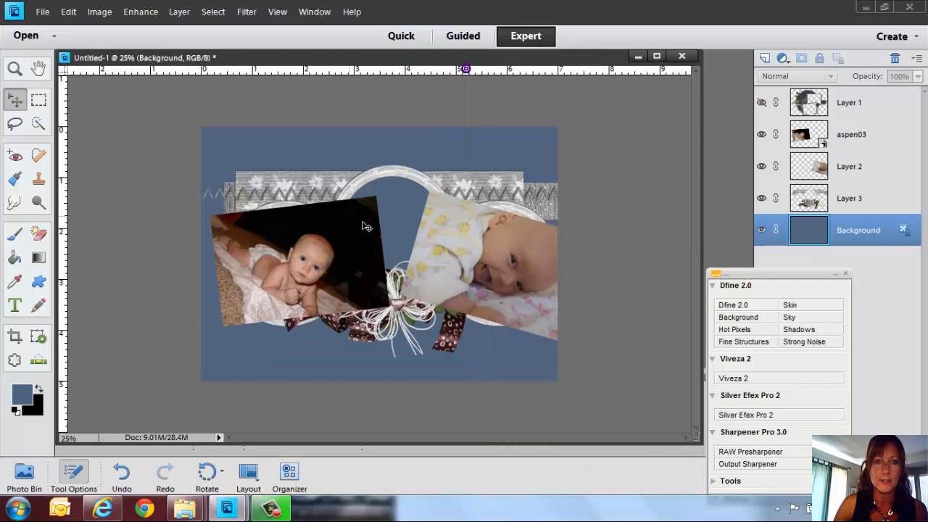
Step: Shift the aspen03 photo off the left circle, over the area of the middle and right circles
click(849, 162)
click(855, 134)
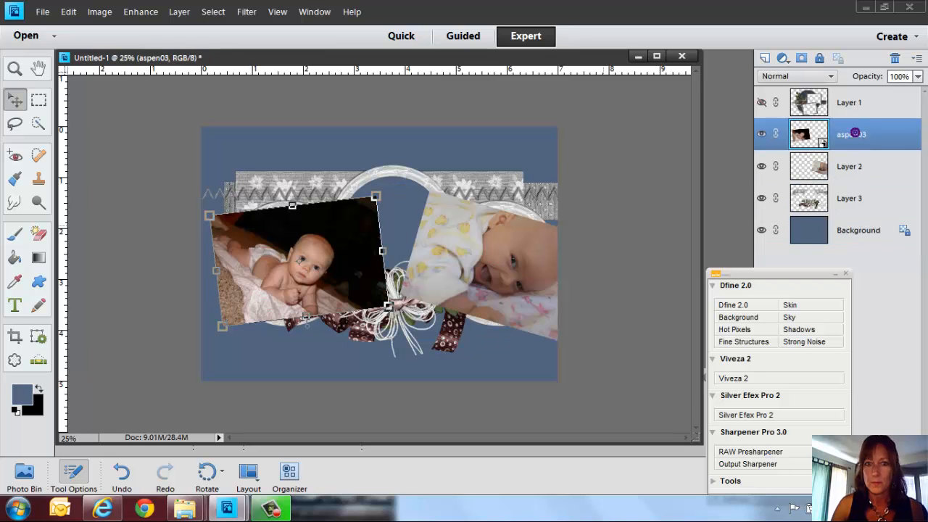
drag(294, 283, 462, 239)
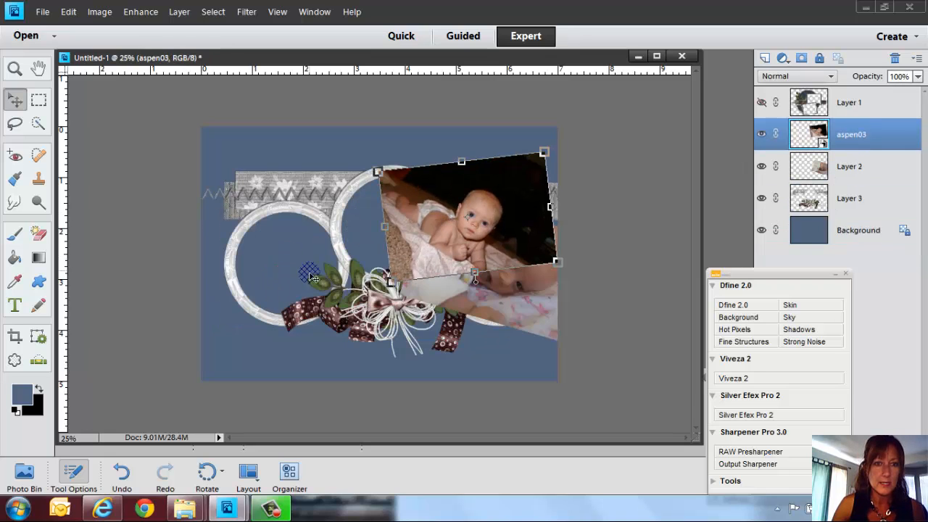
Step: Make a circular Elliptical Marquee selection along the ring of the cluster's left circle, with 0 px feather and Normal aspect
click(39, 100)
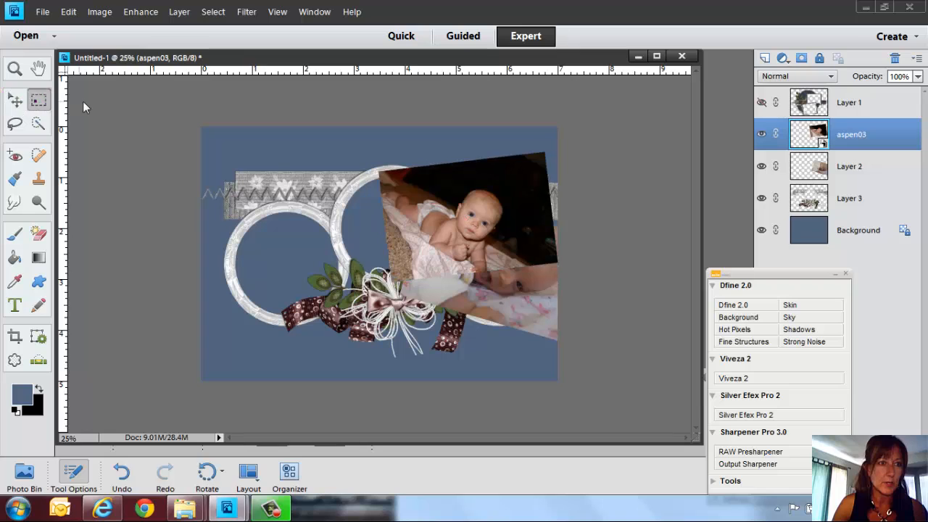
drag(128, 443, 134, 340)
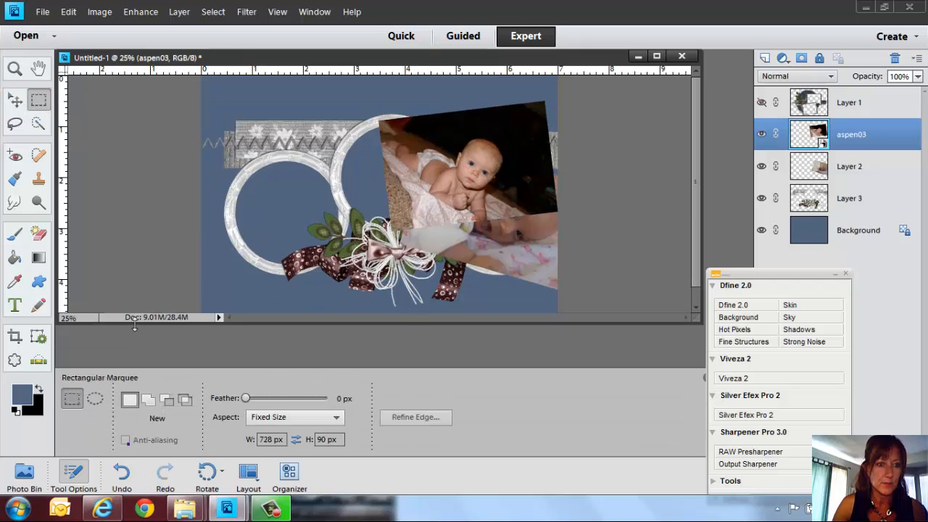
click(95, 398)
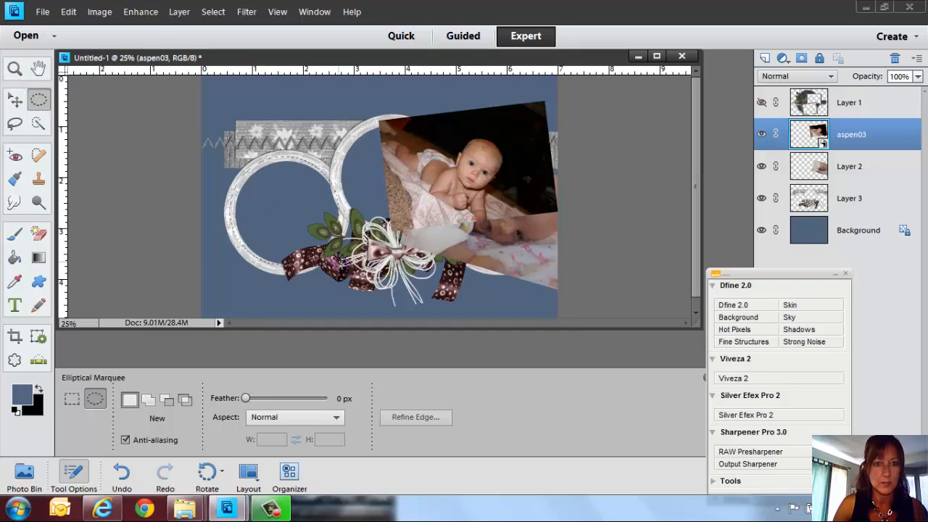
drag(342, 264, 342, 265)
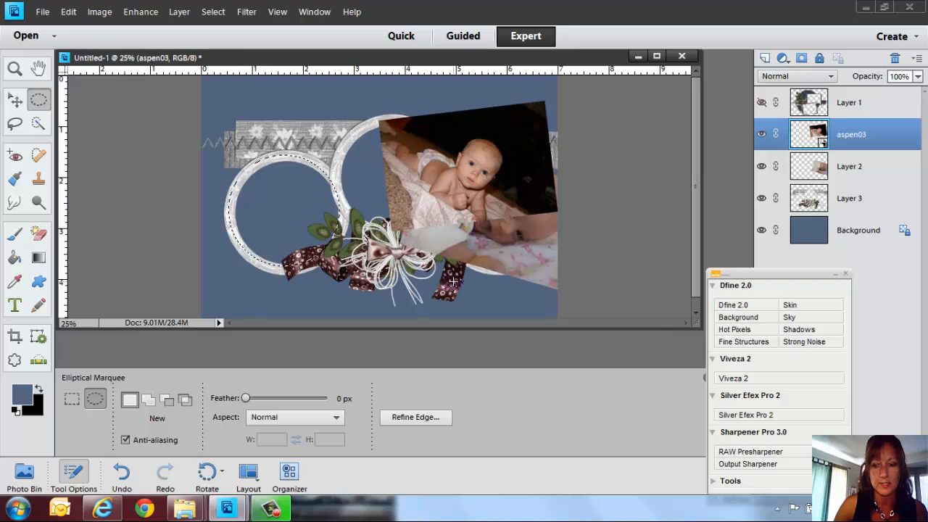
Step: Nudge the circular selection outline across and up until it frames the baby in the aspen03 photo
key(Right)
key(Right)
key(Right)
key(Right)
key(Right)
key(Right)
key(Right)
key(Right)
key(Right)
key(Right)
key(Right)
key(Right)
key(Right)
key(Right)
key(Right)
key(Right)
key(Right)
key(Right)
key(Right)
key(Right)
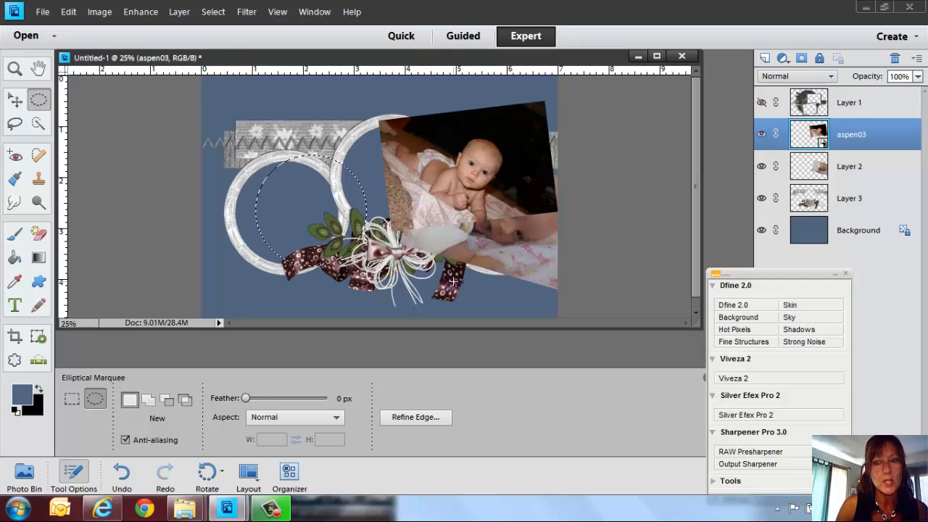
key(Right)
key(Right)
key(Right)
key(Right)
key(Right)
key(Right)
key(Right)
key(Right)
key(Right)
key(Right)
key(Right)
key(Right)
key(Right)
key(Right)
key(Right)
key(Right)
key(Right)
key(Right)
key(Right)
key(Right)
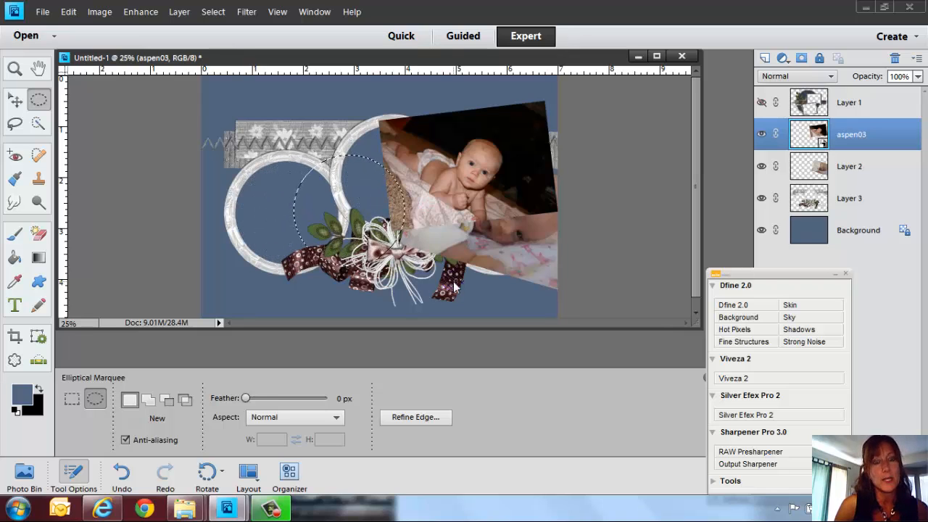
key(Right)
key(Right)
key(Right)
key(Right)
key(Right)
key(Right)
key(Right)
key(Right)
key(Right)
key(Right)
key(Right)
key(Right)
key(Right)
key(Right)
key(Right)
key(Right)
key(Right)
key(Right)
key(Right)
key(Right)
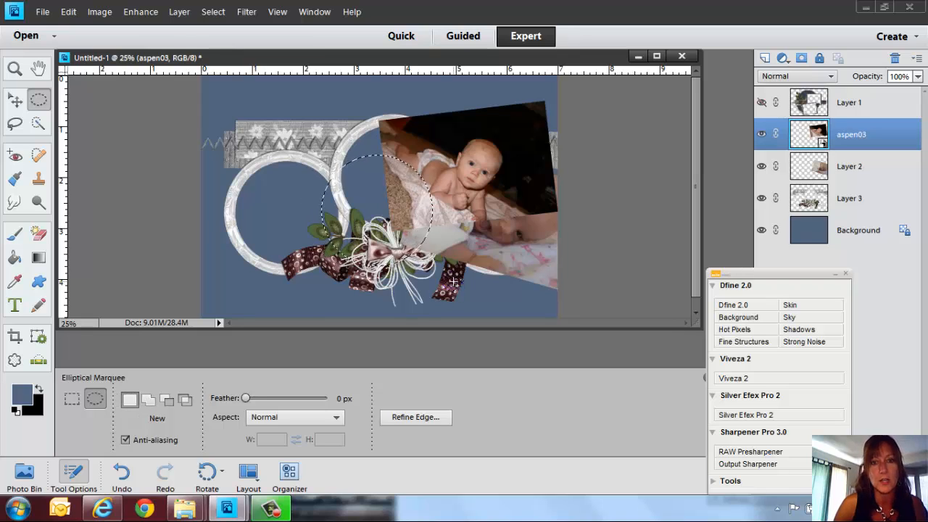
key(Right)
key(Right)
key(Right)
key(Right)
key(Right)
key(shift+Right)
key(shift+Right)
key(shift+Right)
key(shift+Right)
key(shift+Right)
key(shift+Right)
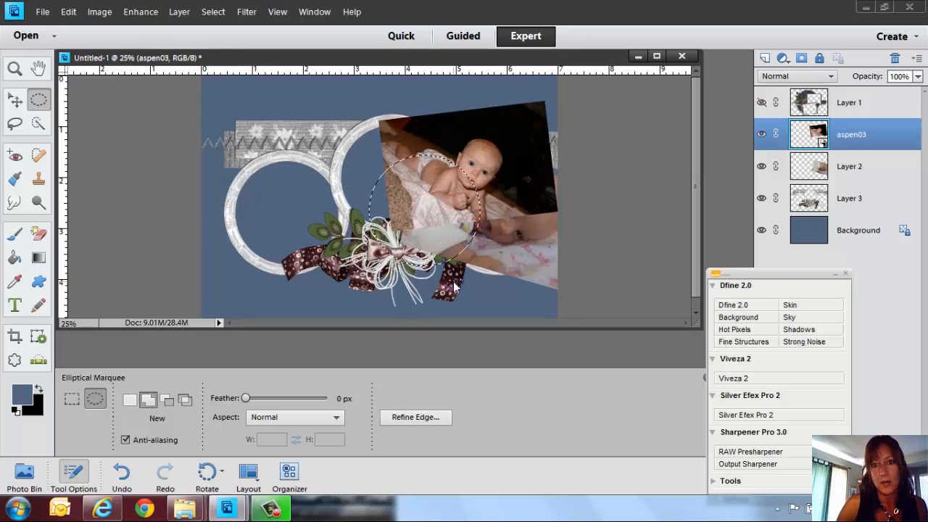
key(shift+Right)
key(shift+Right)
key(shift+Right)
key(shift+Right)
key(shift+Right)
key(shift+Right)
key(Left)
key(Left)
key(Left)
key(Left)
key(Up)
key(Up)
key(Up)
key(Up)
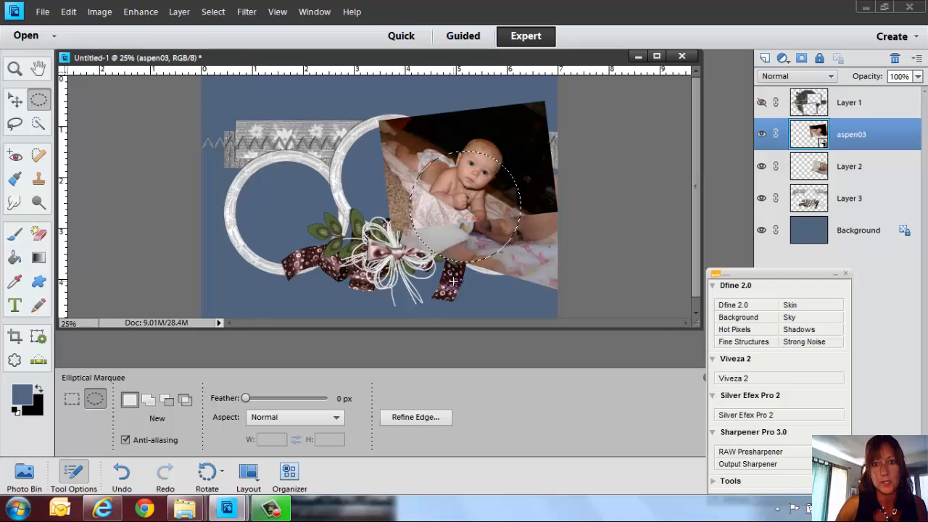
key(Up)
key(Up)
key(Up)
key(Up)
key(Up)
key(Up)
key(Up)
key(Up)
key(Up)
key(Up)
key(Up)
key(Up)
key(Up)
key(Up)
key(Up)
key(Up)
key(Up)
key(Up)
key(Up)
key(Up)
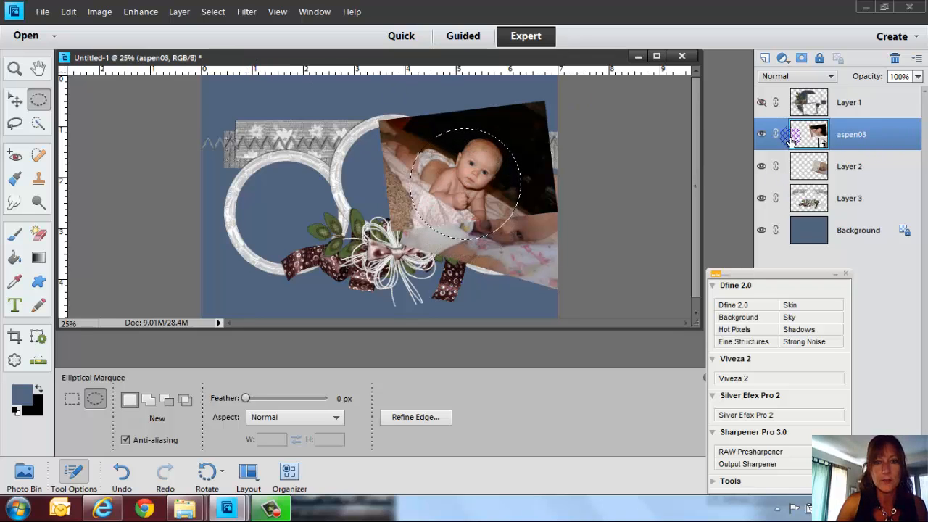
Step: Invert the circular selection and try to delete the part of the aspen03 photo outside it
click(213, 14)
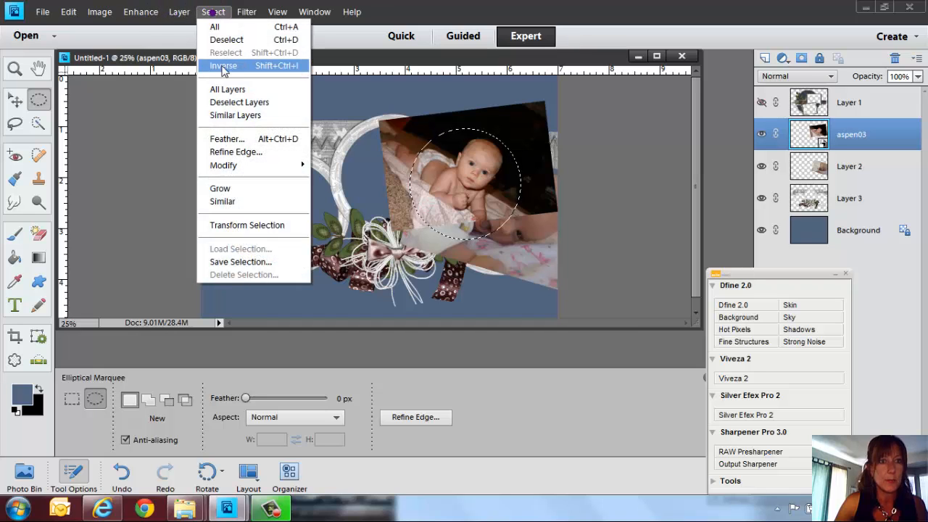
click(223, 66)
key(Delete)
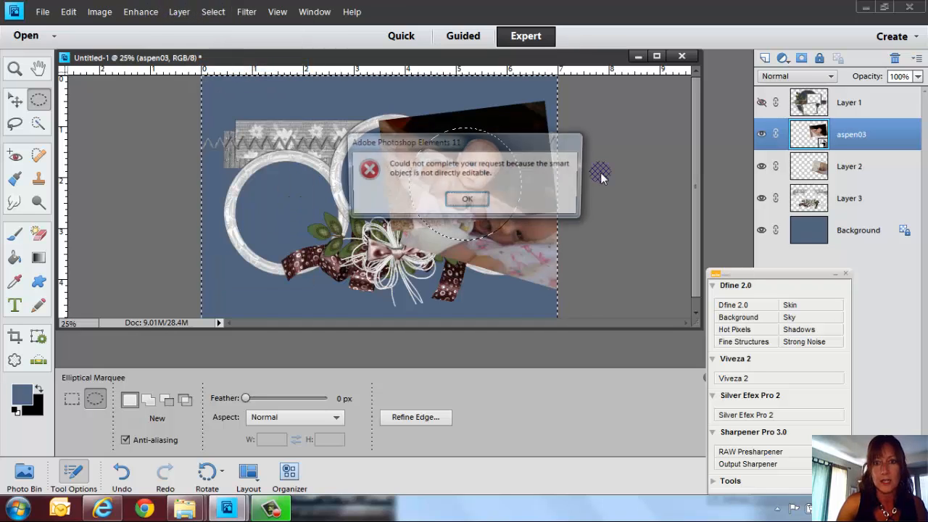
click(467, 200)
Step: Simplify the aspen03 layer, delete the photo area outside the circle and clear the selection
right_click(873, 132)
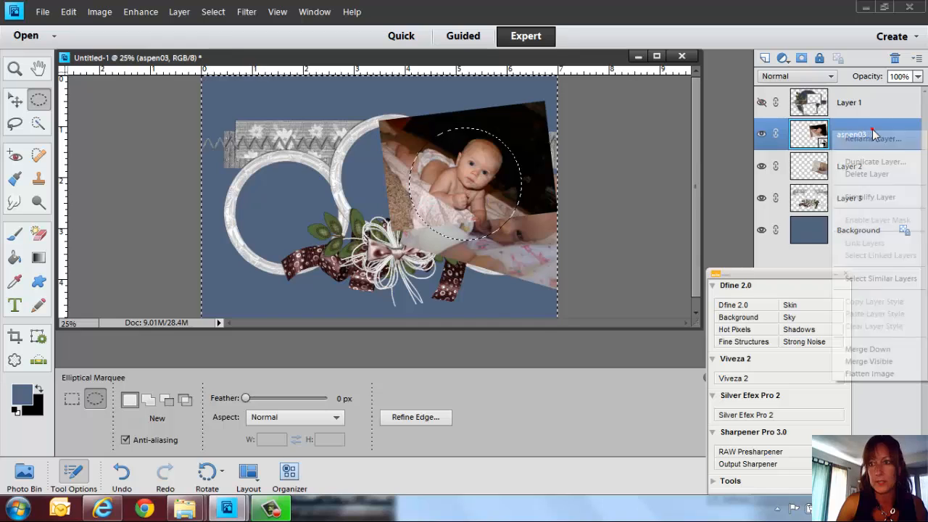
click(869, 197)
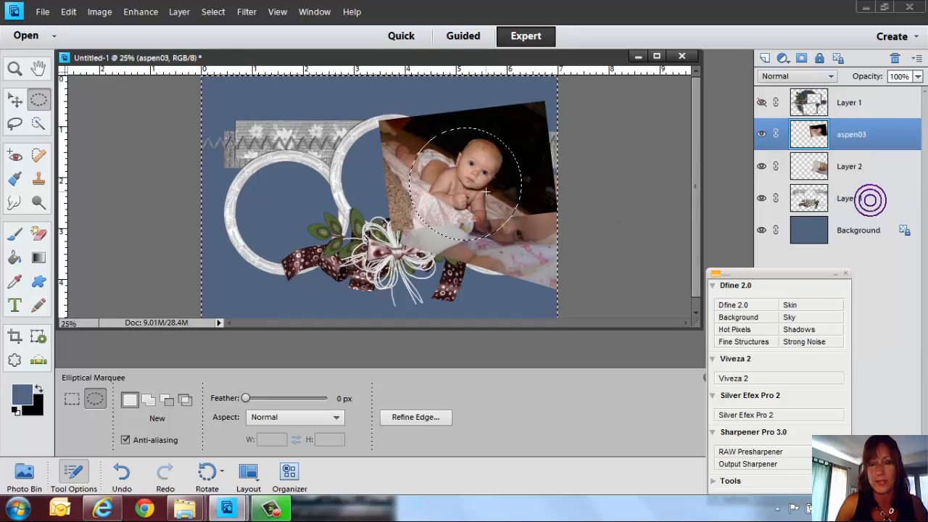
key(Delete)
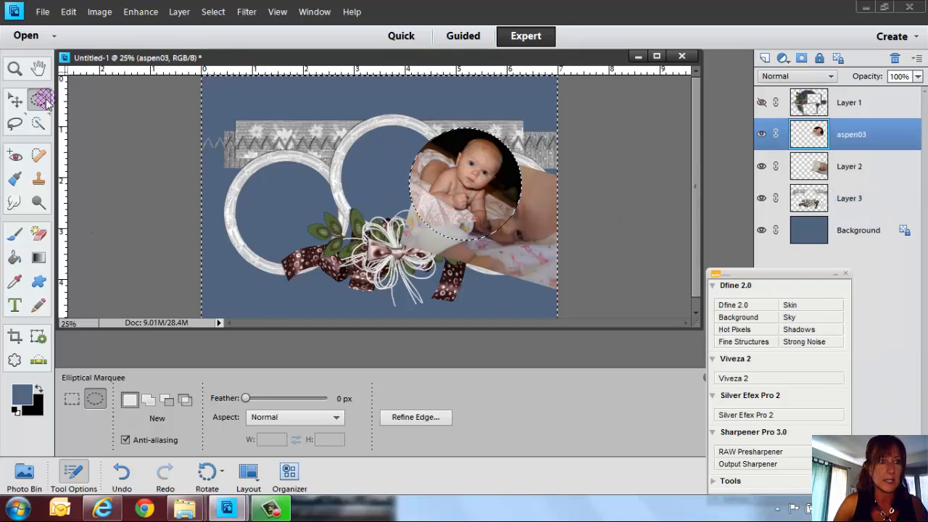
key(ctrl+d)
Step: Place the round aspen03 photo in the cluster's left circle, rotate it -14 degrees and enlarge it slightly to fill the ring
click(13, 99)
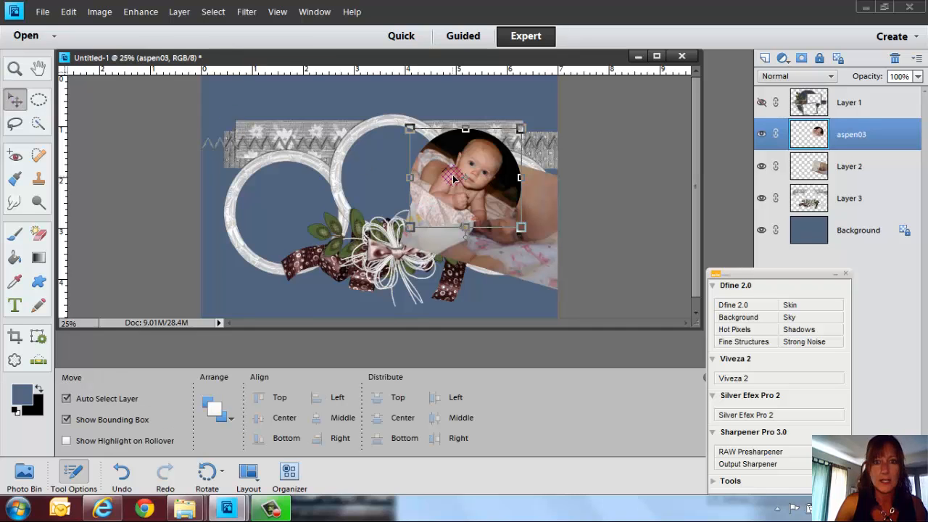
drag(453, 179, 317, 188)
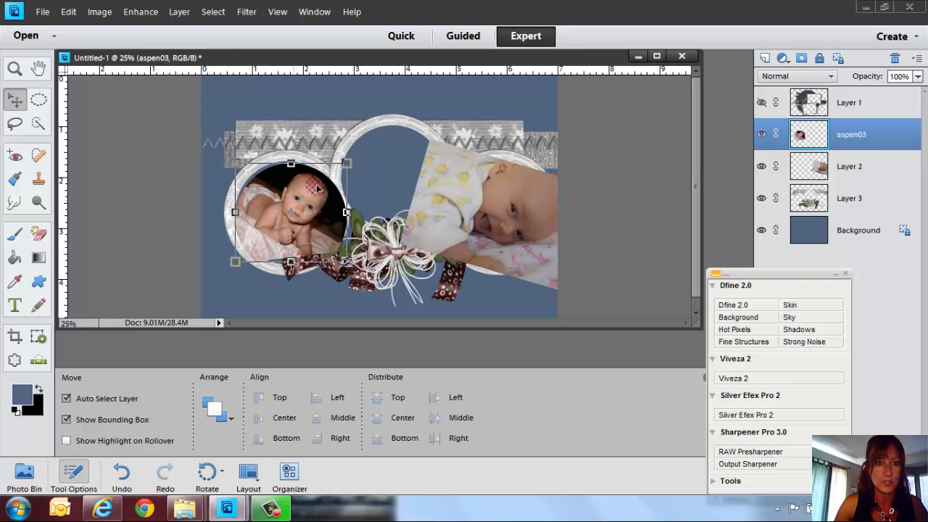
drag(349, 159, 341, 135)
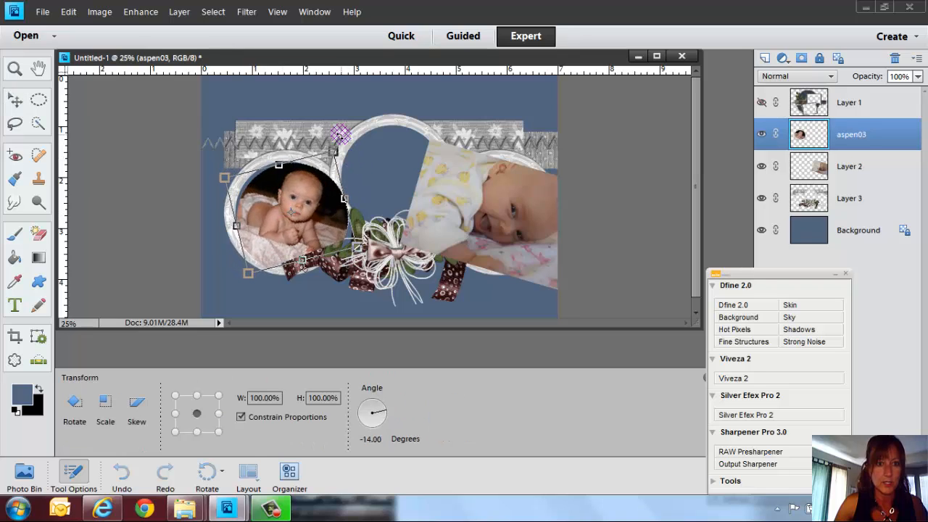
drag(303, 194, 299, 192)
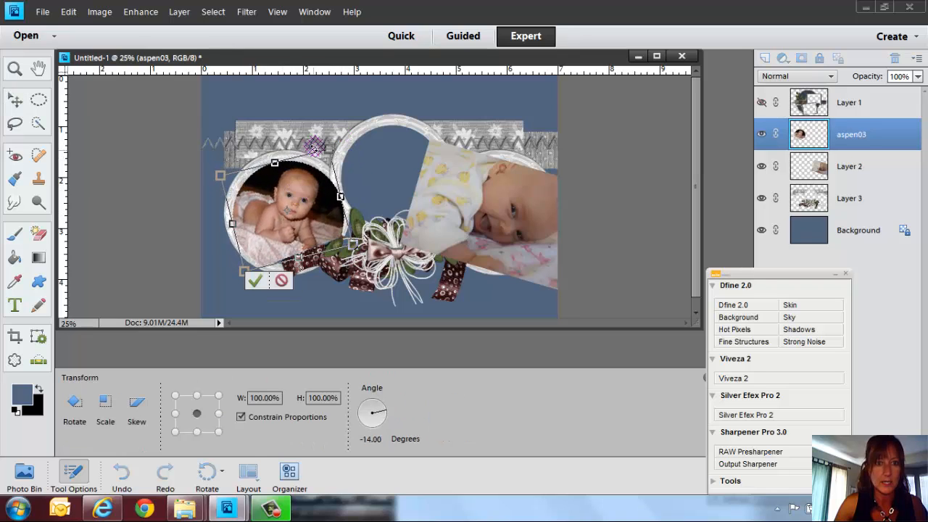
drag(328, 148, 333, 143)
drag(287, 229, 290, 233)
click(256, 278)
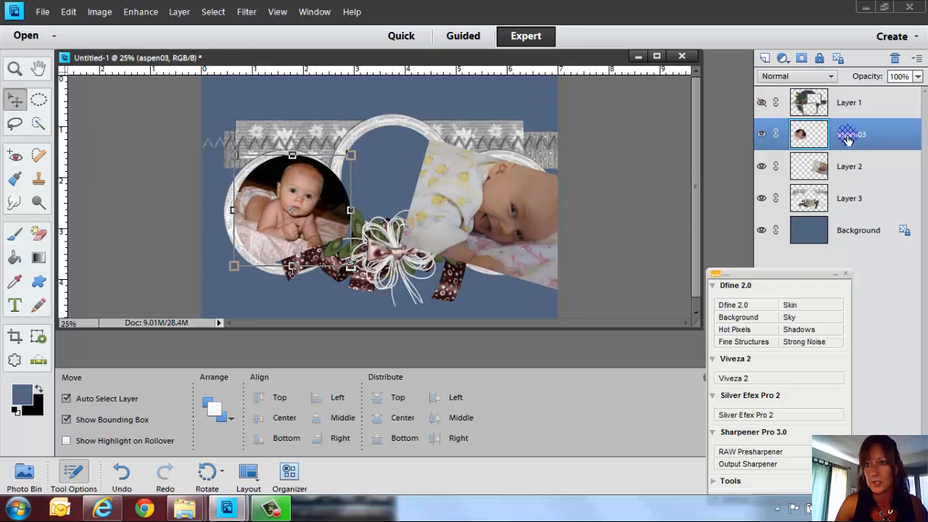
Step: Move the aspen03 layer beneath the cluster on Layer 3 and shift the round photo slightly down within the left ring
drag(848, 136, 849, 205)
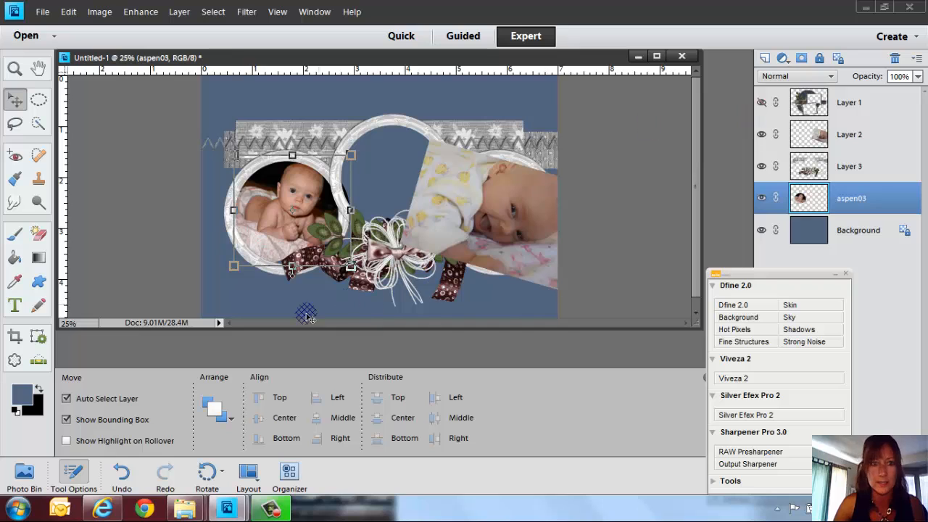
click(146, 269)
click(290, 217)
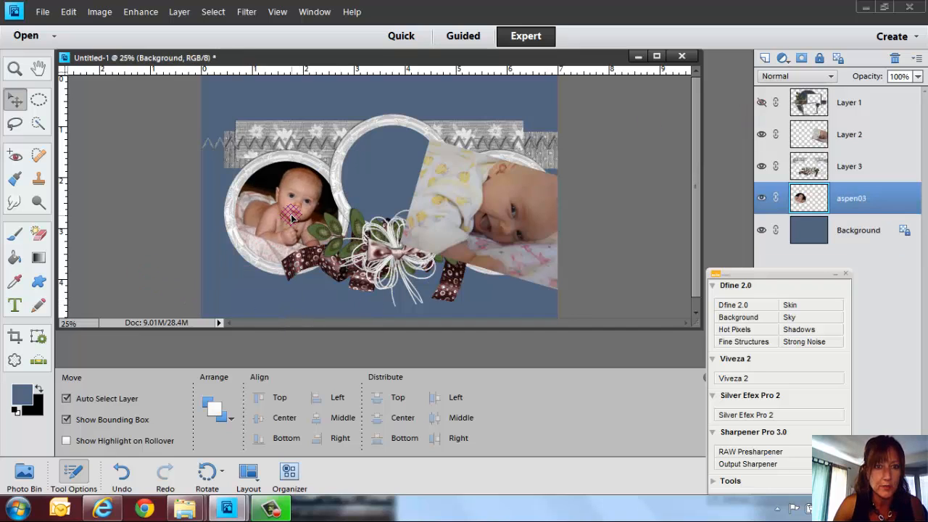
click(661, 223)
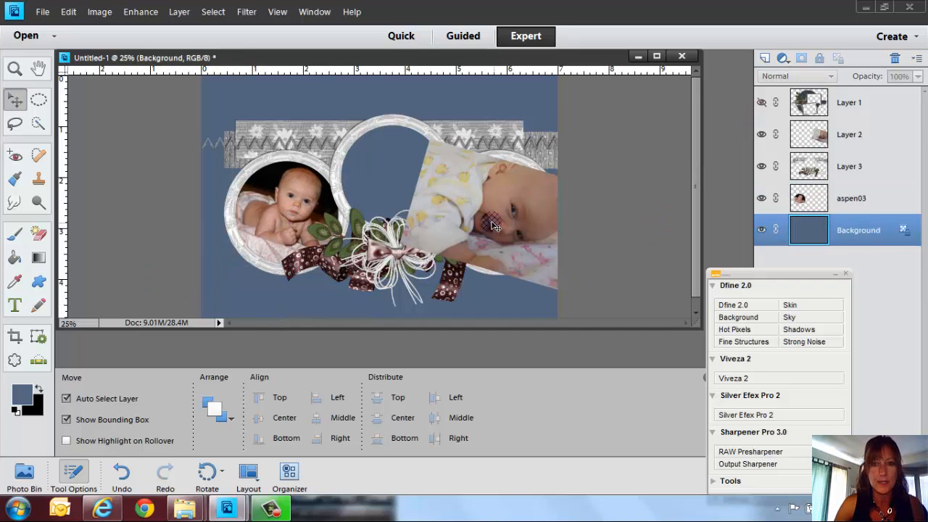
Step: Shift the Layer 2 baby photo slightly left over the right circle and move its layer beneath the cluster on Layer 3
mouse_move(464, 213)
mouse_down()
mouse_move(363, 184)
mouse_move(459, 212)
mouse_up()
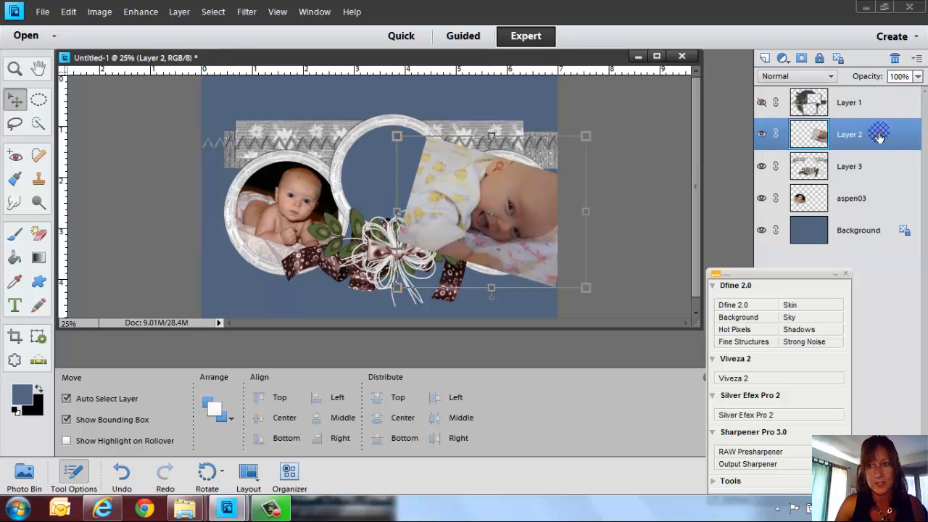
drag(867, 131, 868, 174)
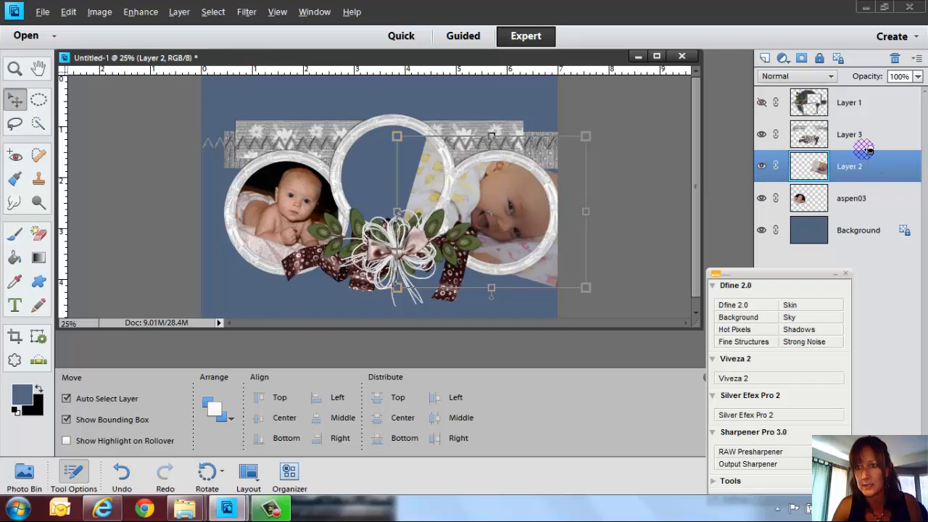
alt+click(867, 150)
key(ctrl+z)
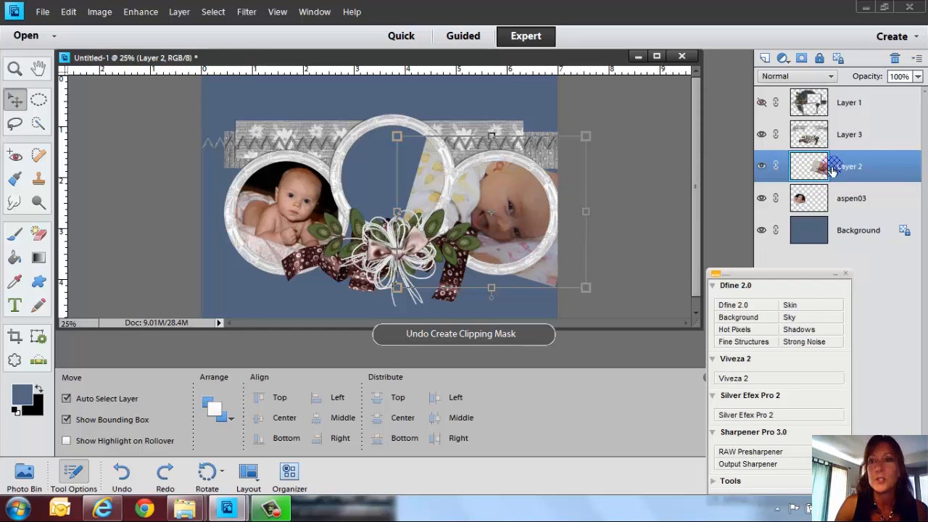
Step: Select a circle along the right ring with the Elliptical Marquee, delete the Layer 2 photo area outside it and clear the selection
click(38, 99)
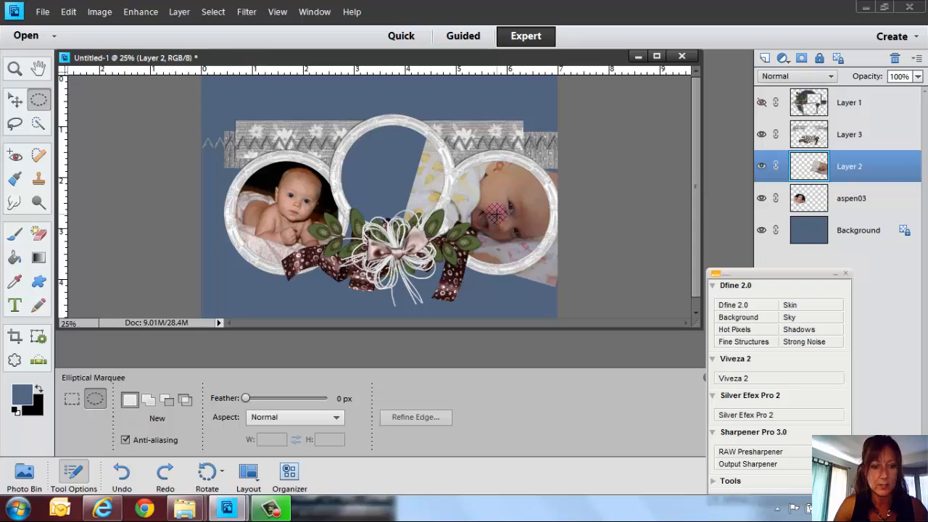
drag(495, 212, 557, 273)
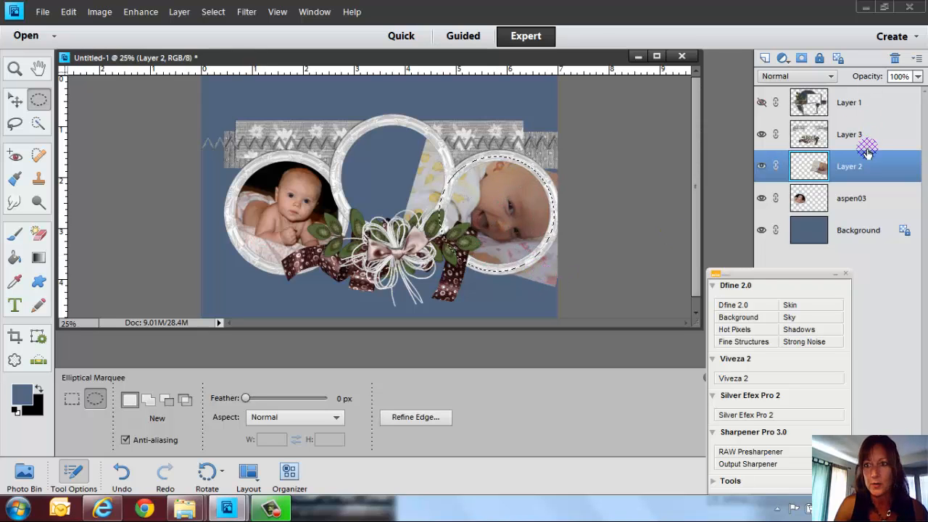
click(227, 13)
click(221, 65)
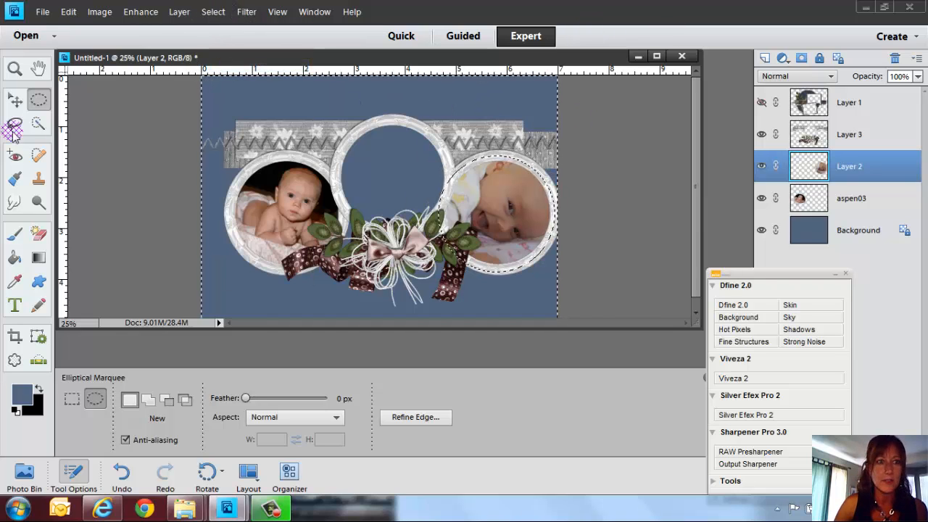
click(267, 112)
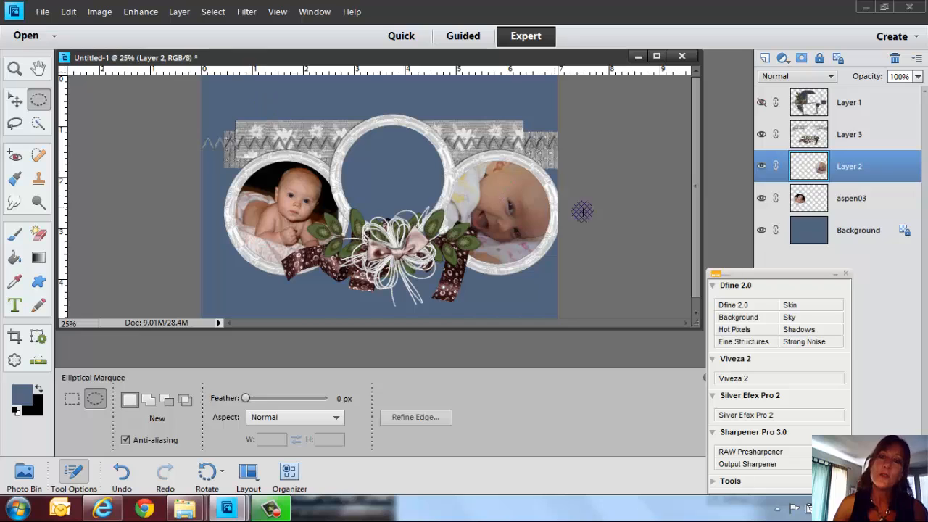